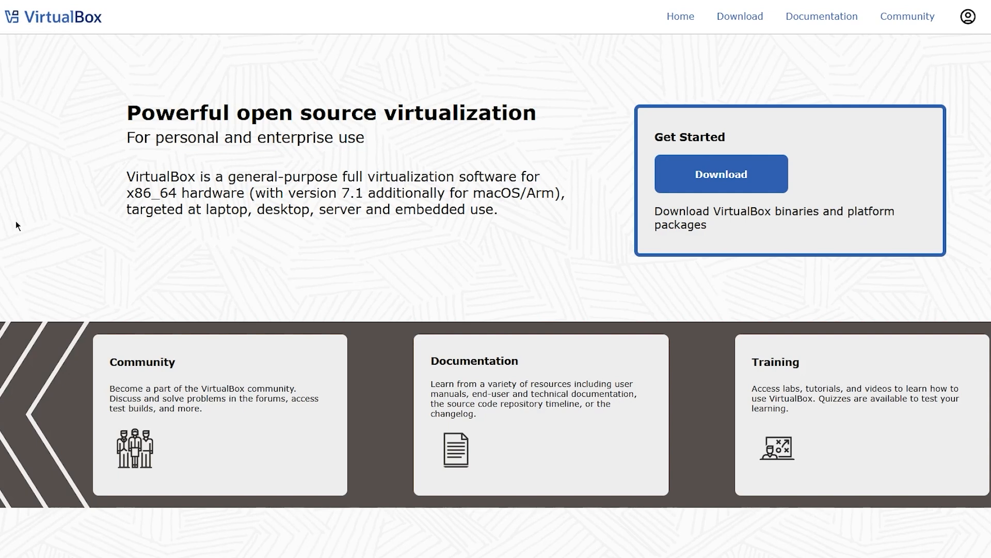
pyautogui.scroll(-1, 432, 201)
pyautogui.scroll(-2, 431, 202)
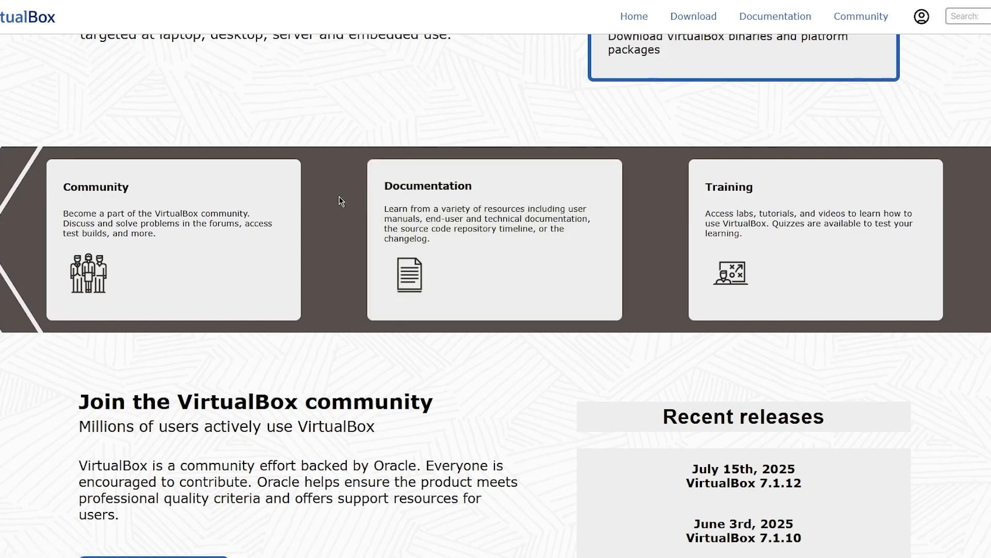
pyautogui.scroll(3, 340, 200)
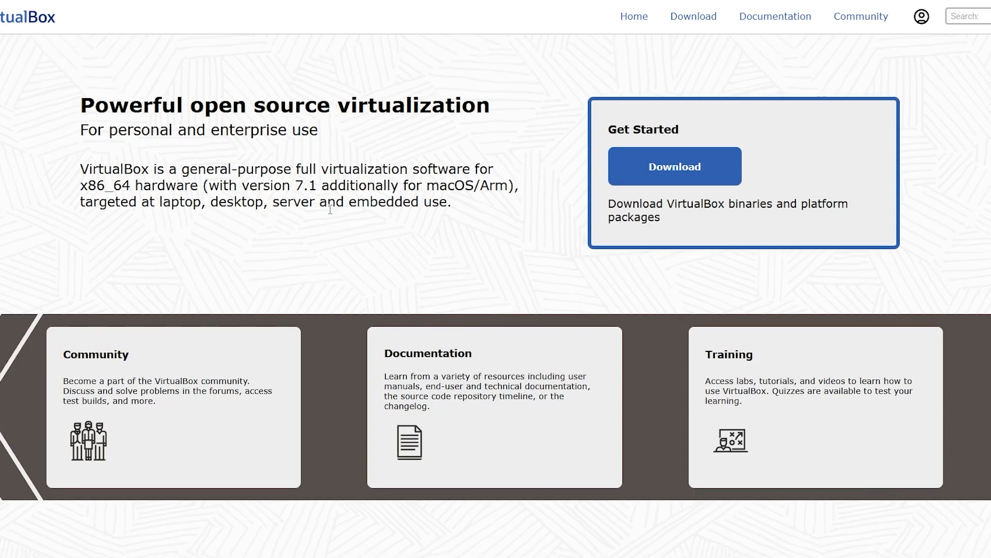
pyautogui.scroll(-2, 330, 209)
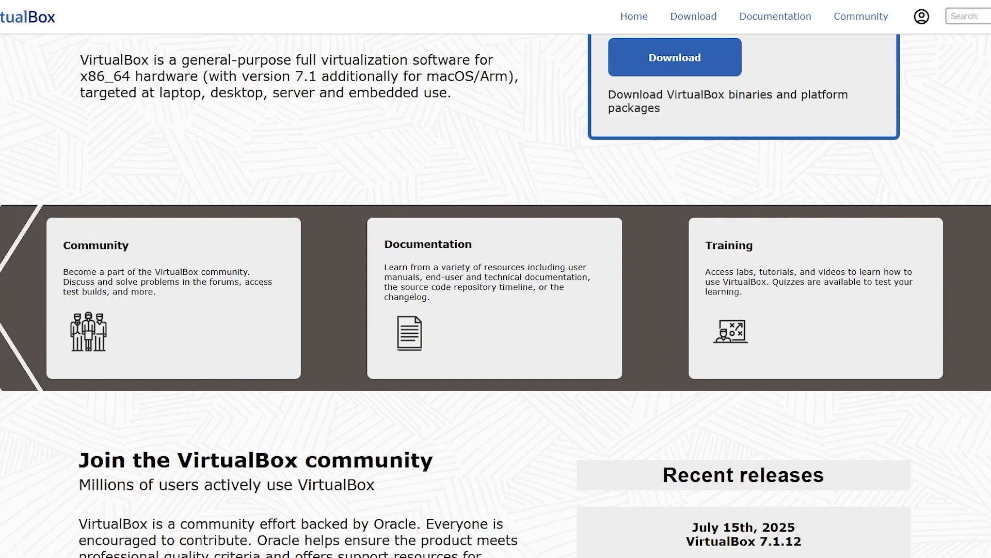
pyautogui.scroll(2, 319, 196)
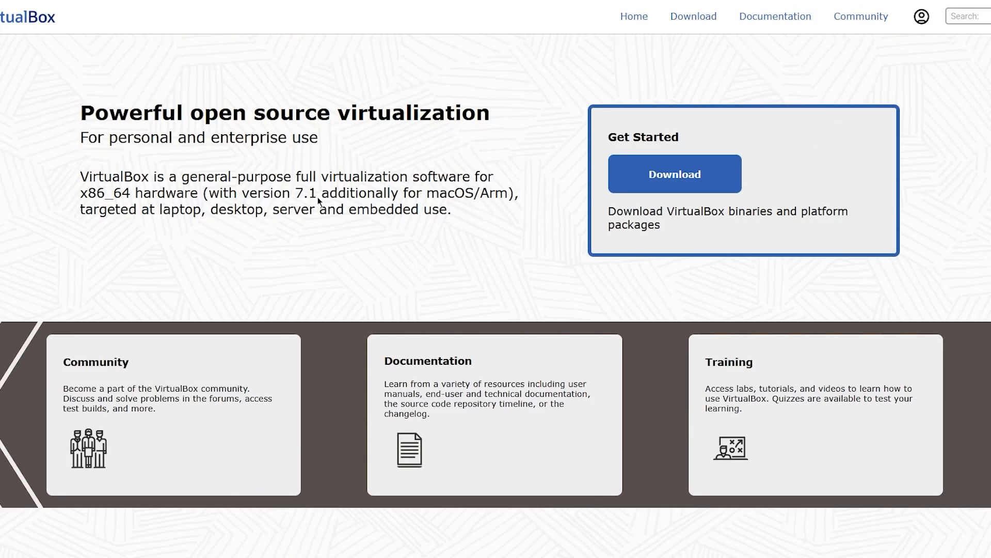
pyautogui.scroll(-5, 317, 196)
pyautogui.scroll(5, 389, 193)
pyautogui.scroll(1, 389, 193)
pyautogui.scroll(-5, 215, 120)
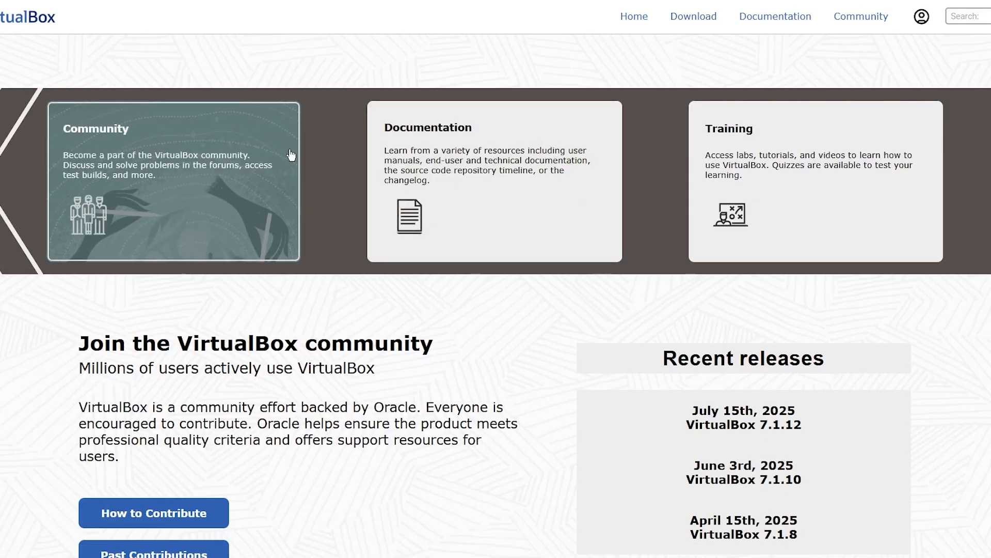
pyautogui.scroll(5, 305, 163)
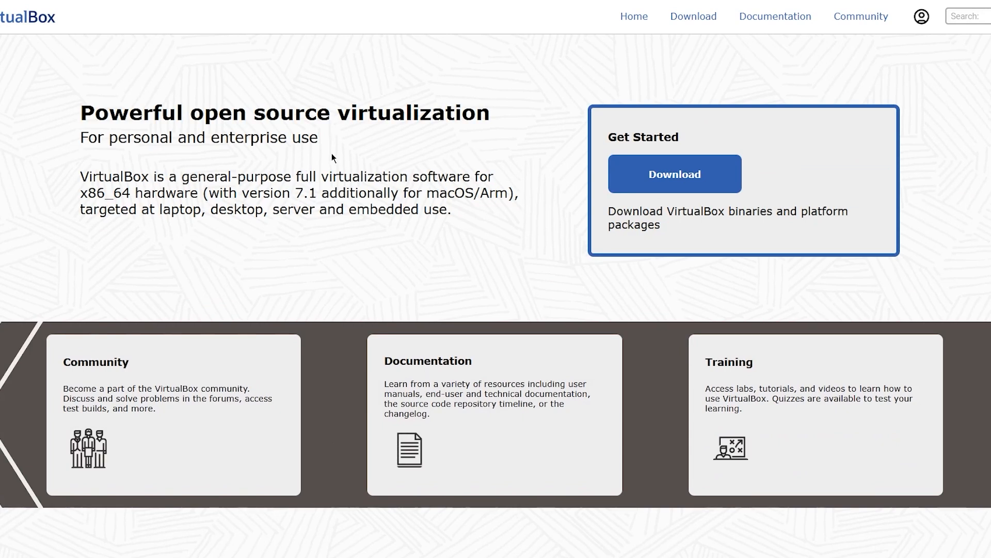
pyautogui.scroll(-2, 331, 154)
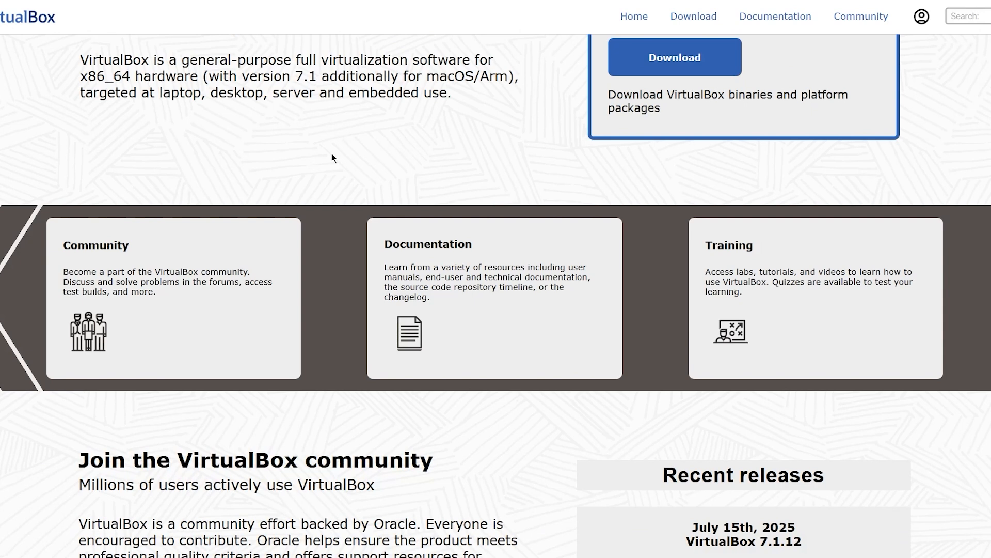
pyautogui.scroll(2, 332, 154)
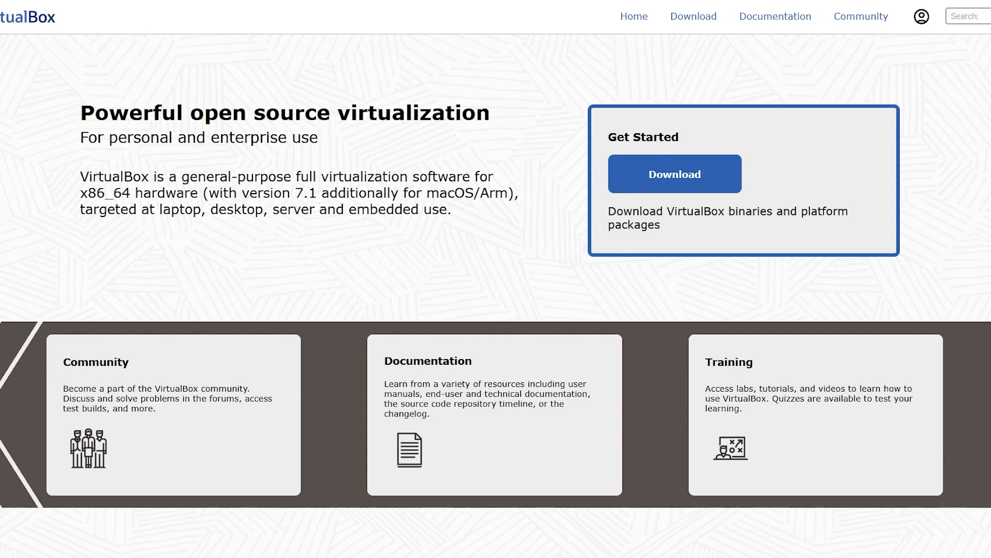
# Get the VirtualBox 7.1.12 package for Windows hosts from the download page and launch its installer.
pyautogui.click(659, 172)
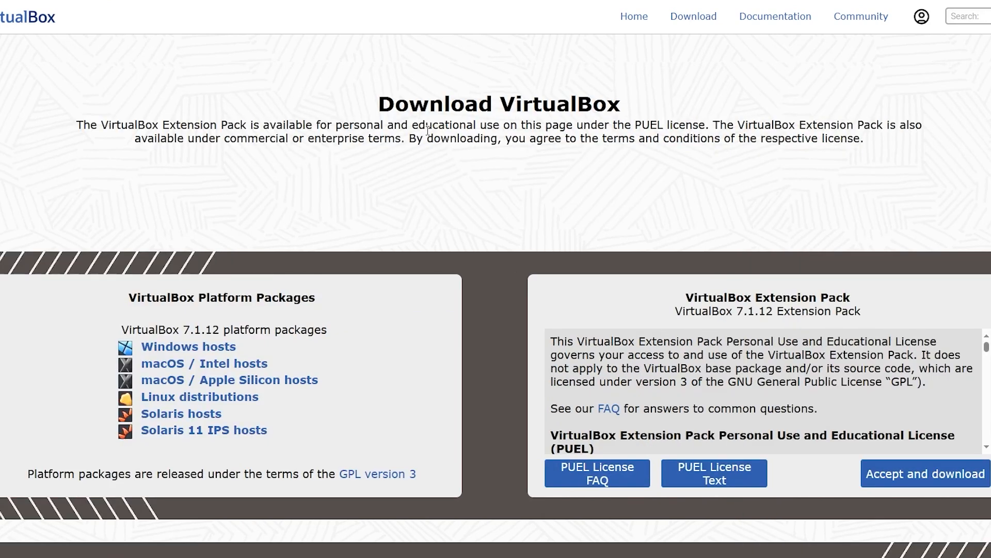
pyautogui.scroll(-2, 298, 237)
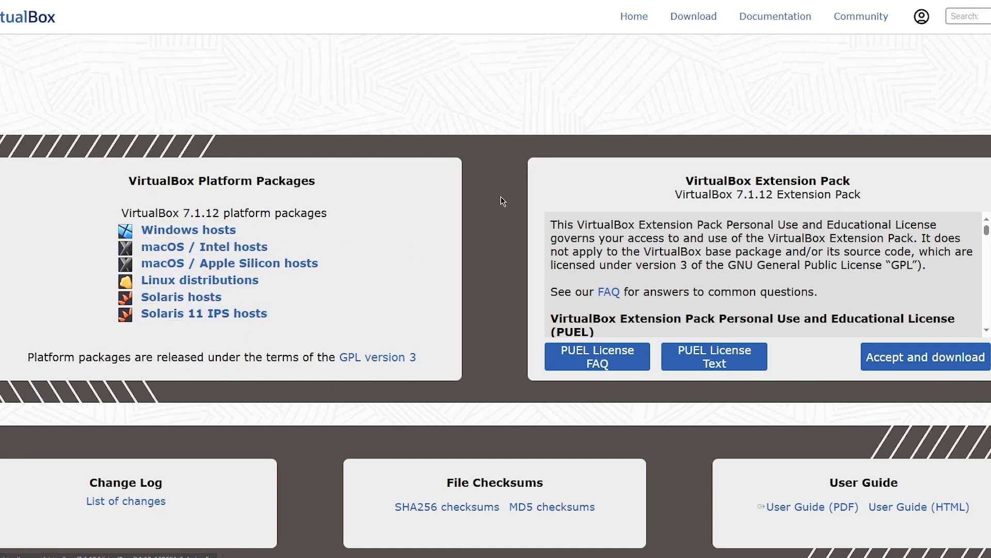
pyautogui.click(938, 1)
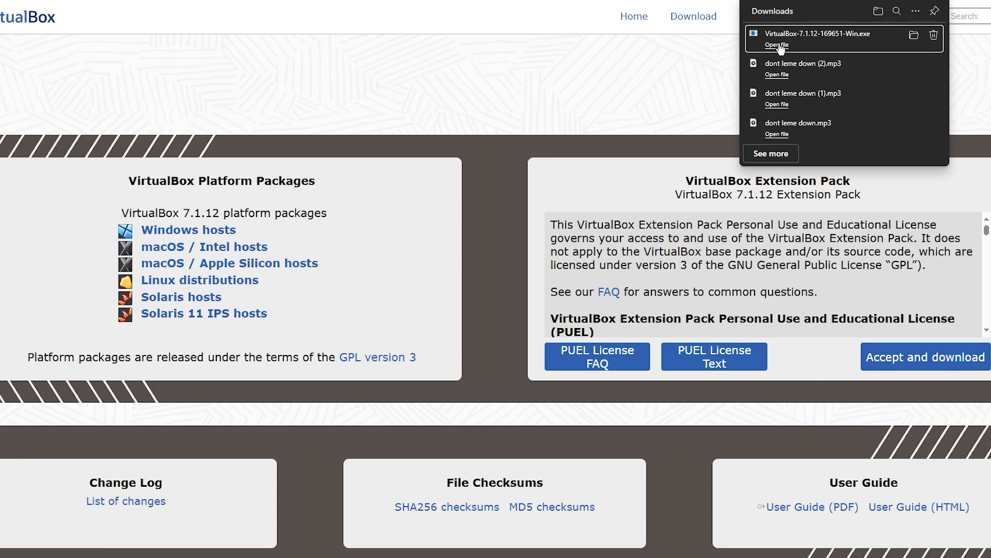
pyautogui.click(777, 45)
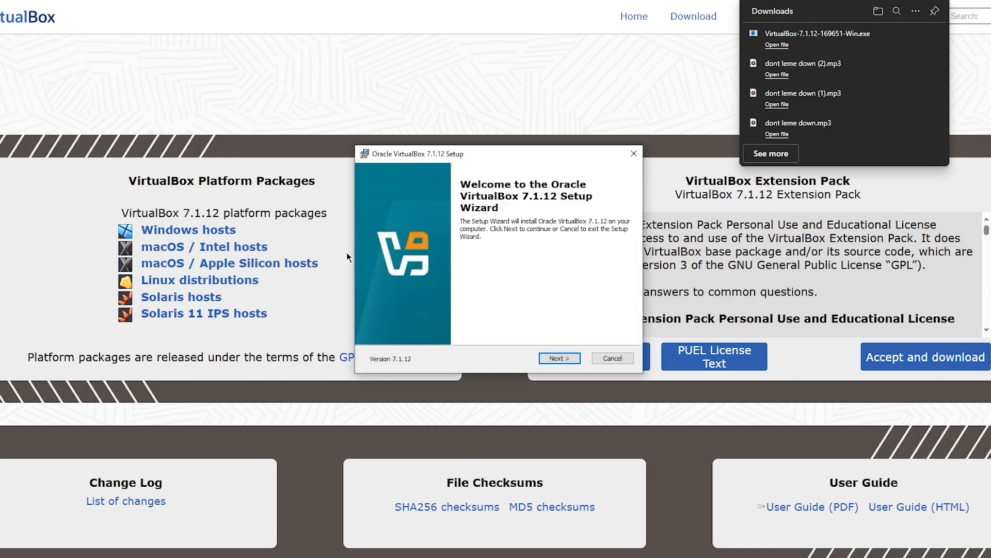
# Proceed through the opening pages of the Oracle VirtualBox 7.1.12 setup wizard to the Custom Setup feature selection.
pyautogui.click(566, 362)
pyautogui.click(401, 316)
pyautogui.click(550, 360)
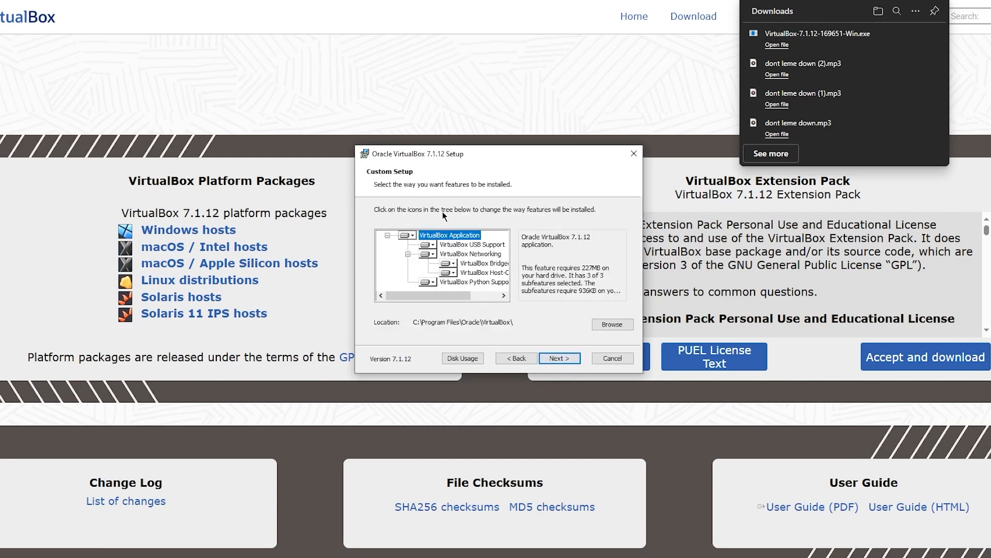
# Create a folder named virtual on the D: drive and set it as the VirtualBox installation location.
pyautogui.click(603, 329)
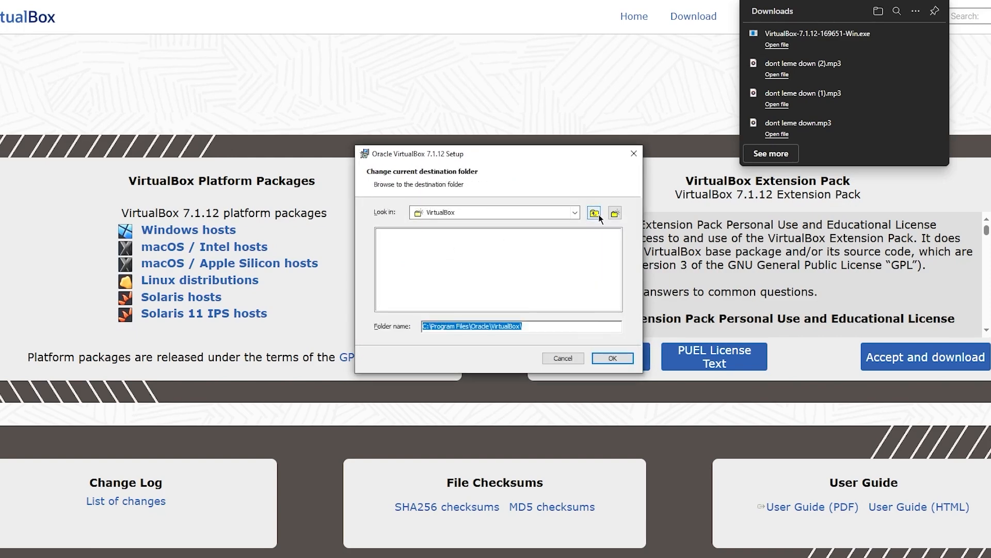
pyautogui.click(560, 215)
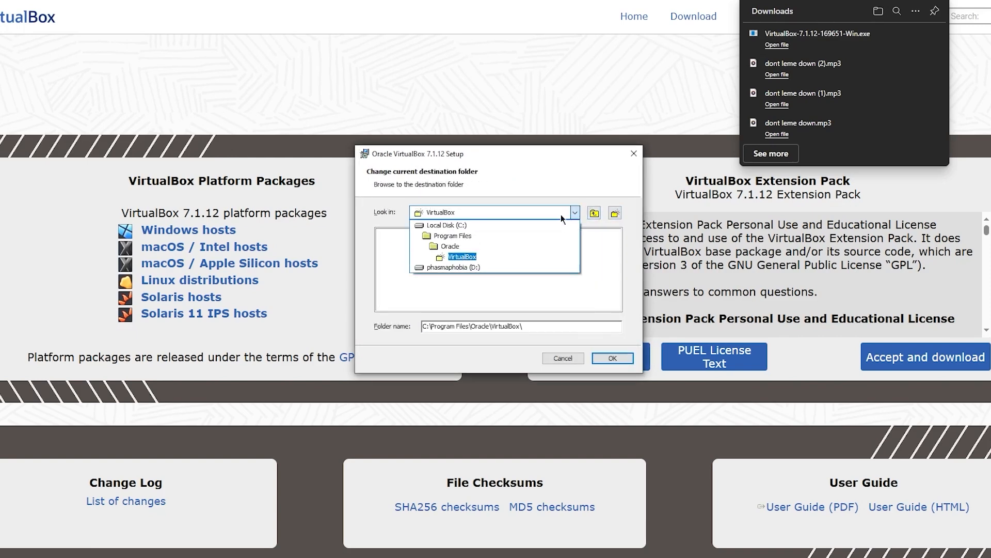
pyautogui.click(439, 265)
pyautogui.click(614, 213)
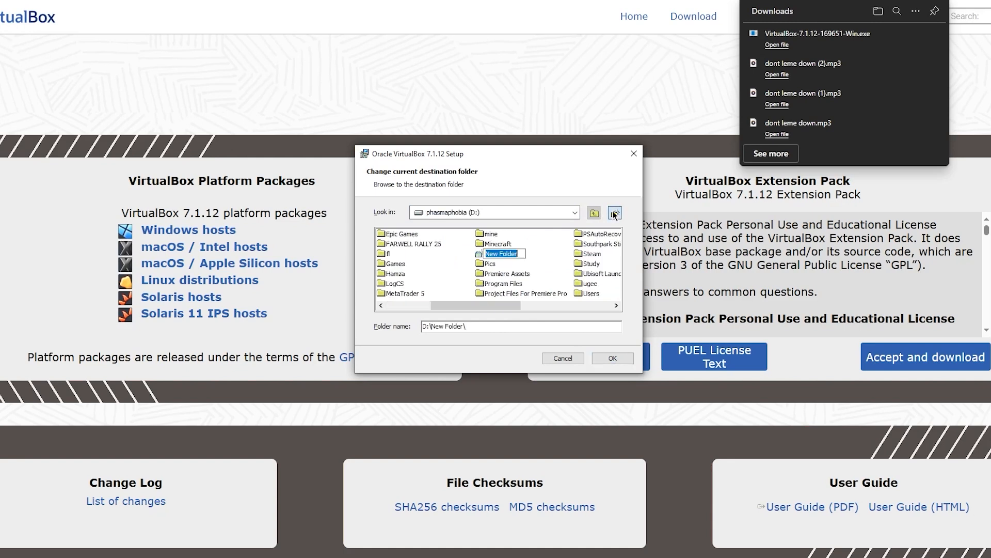
pyautogui.write('virtual')
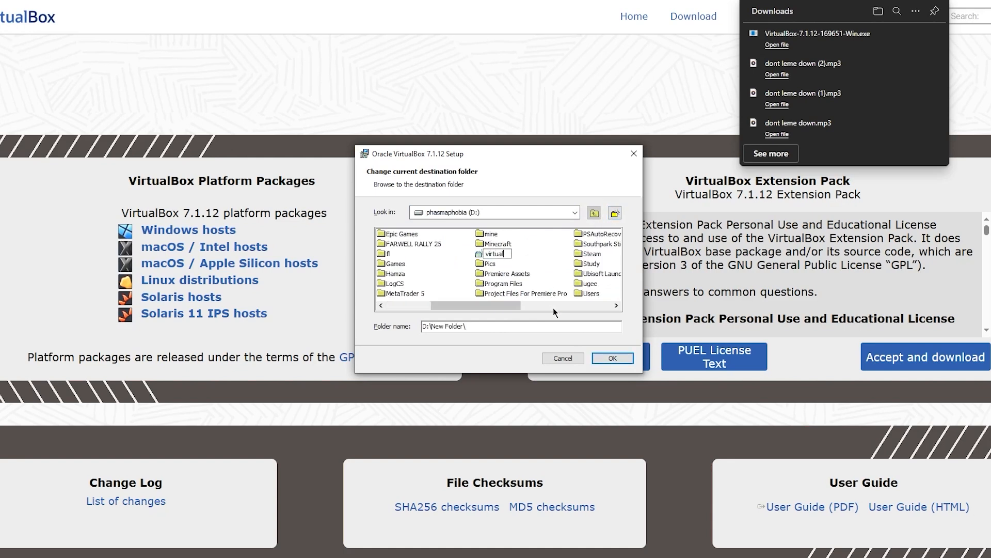
pyautogui.click(518, 256)
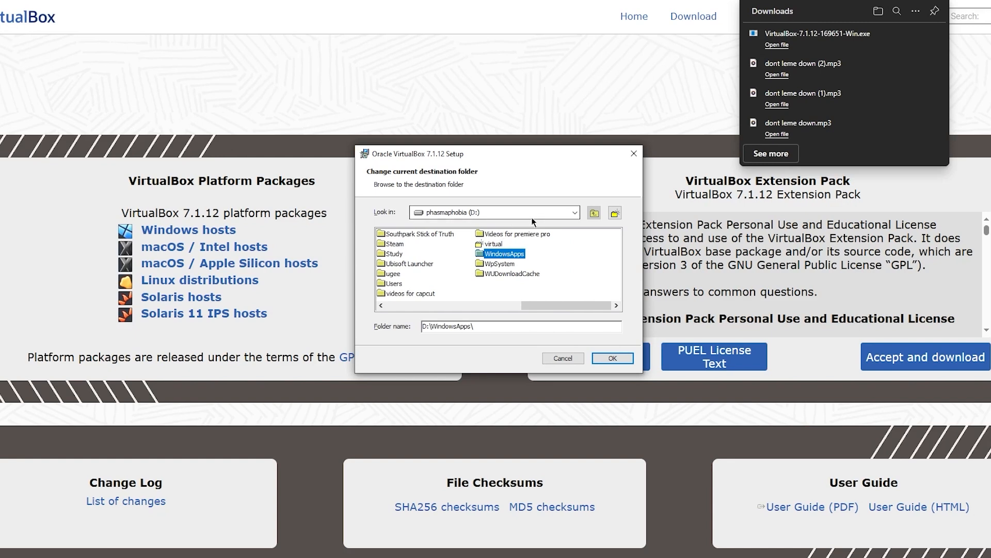
pyautogui.click(493, 244)
pyautogui.click(602, 358)
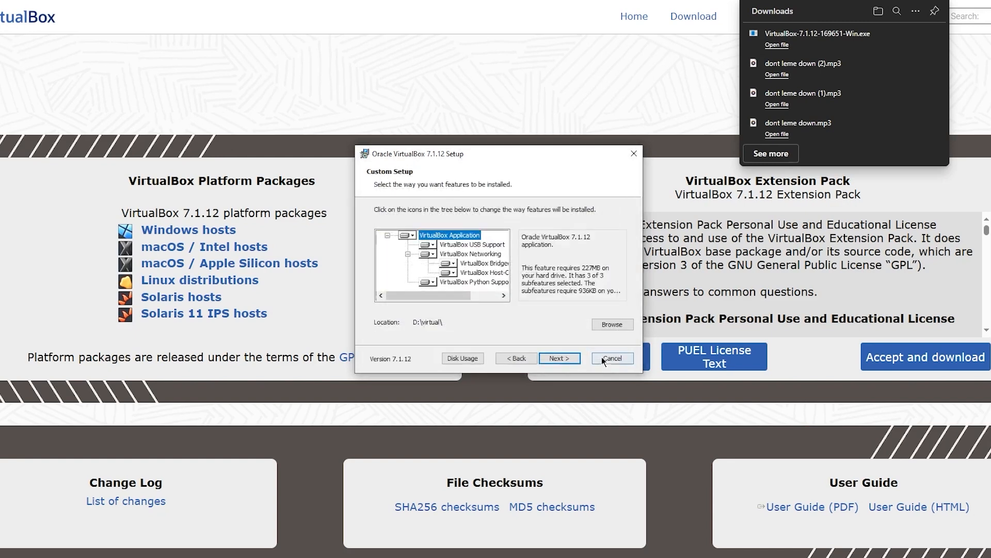
# Continue with the D:\virtual location and agree to proceed despite the network interface and missing Python dependency notices.
pyautogui.click(559, 358)
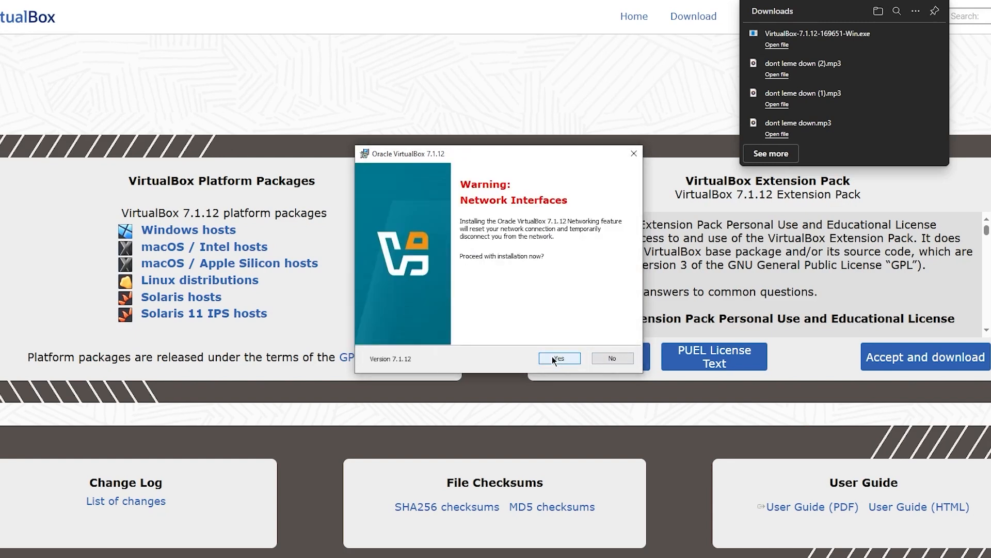
pyautogui.click(553, 358)
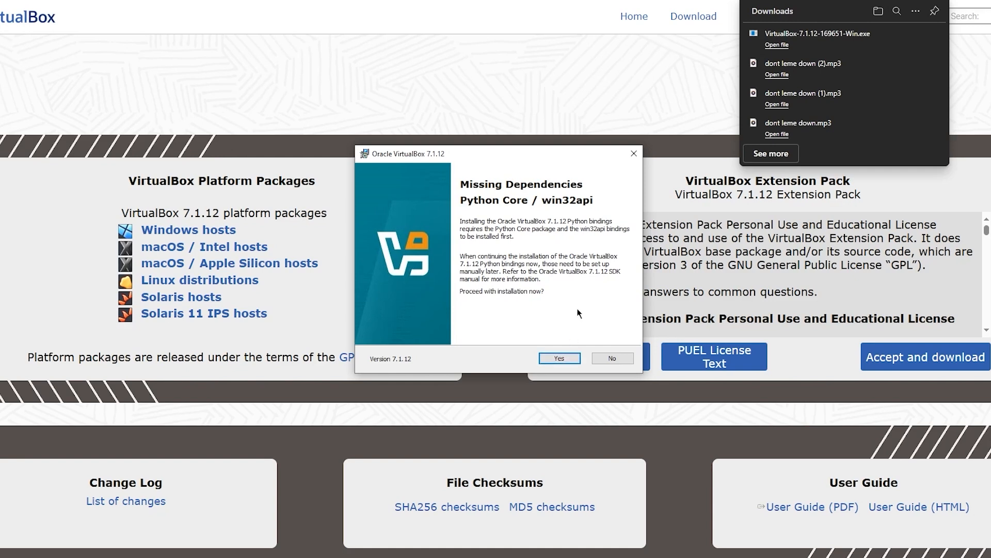
pyautogui.click(556, 361)
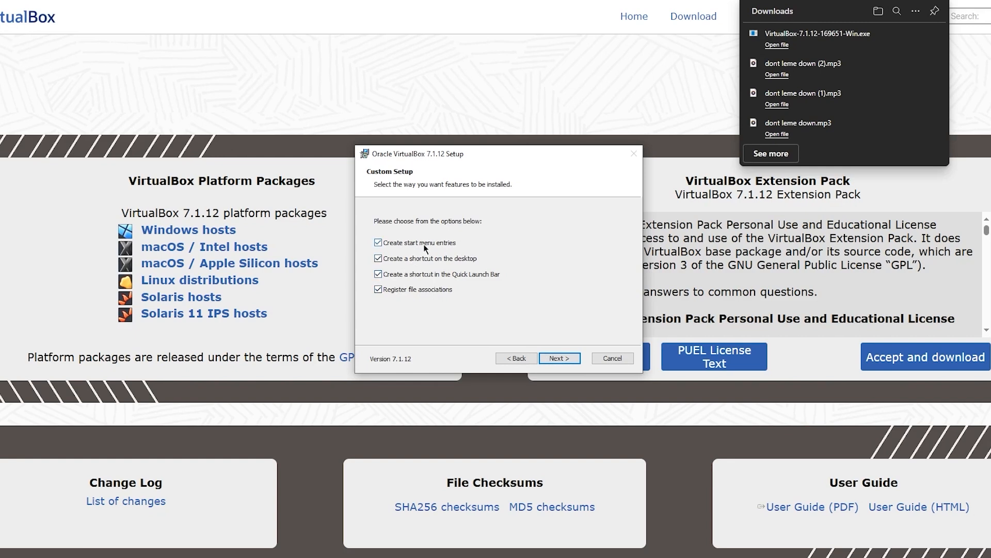
# Install VirtualBox without the desktop and Quick Launch Bar shortcuts, and start it on finishing the setup wizard.
pyautogui.click(429, 258)
pyautogui.click(426, 274)
pyautogui.click(548, 358)
pyautogui.click(547, 357)
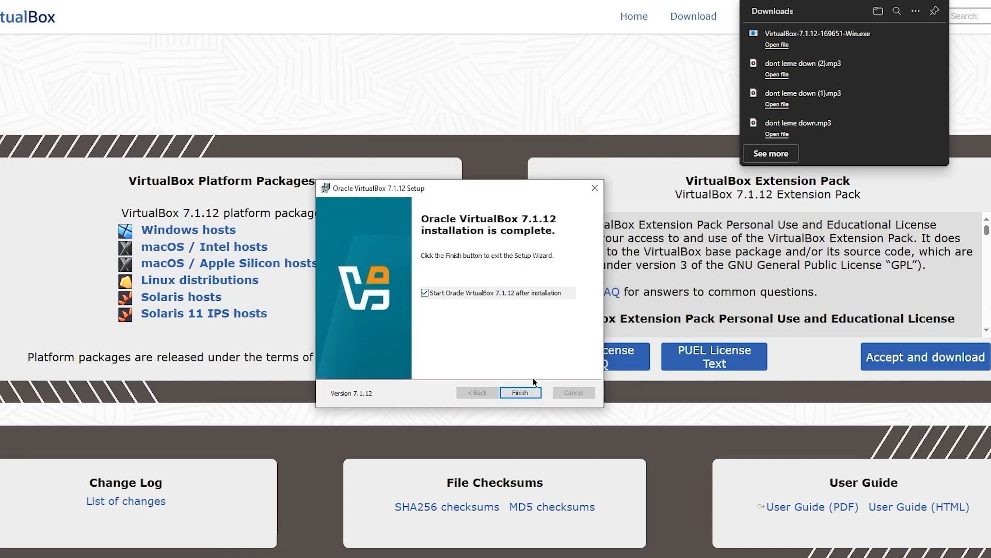
pyautogui.click(520, 392)
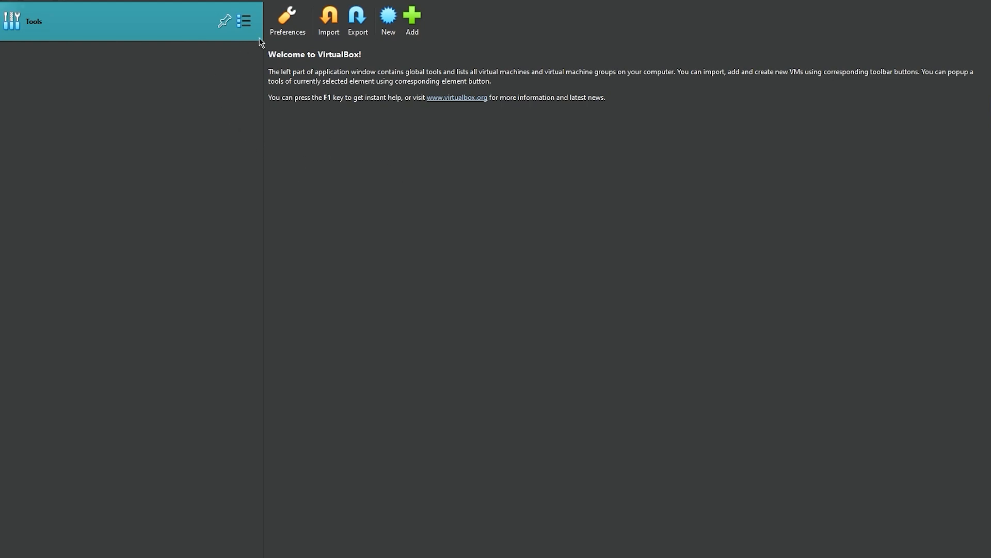
# Begin creating a new virtual machine and name it ubuntu.
pyautogui.click(413, 20)
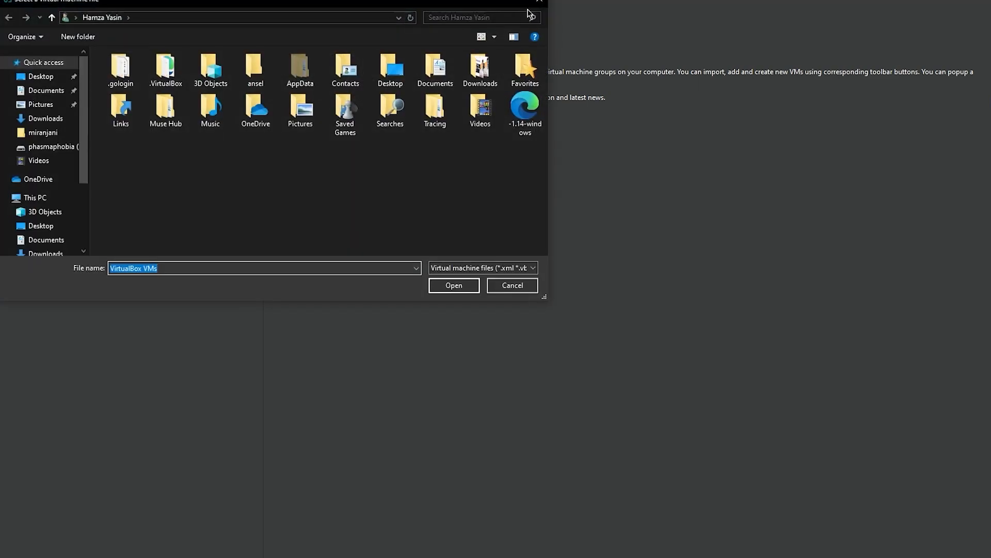
pyautogui.click(533, 7)
pyautogui.click(388, 21)
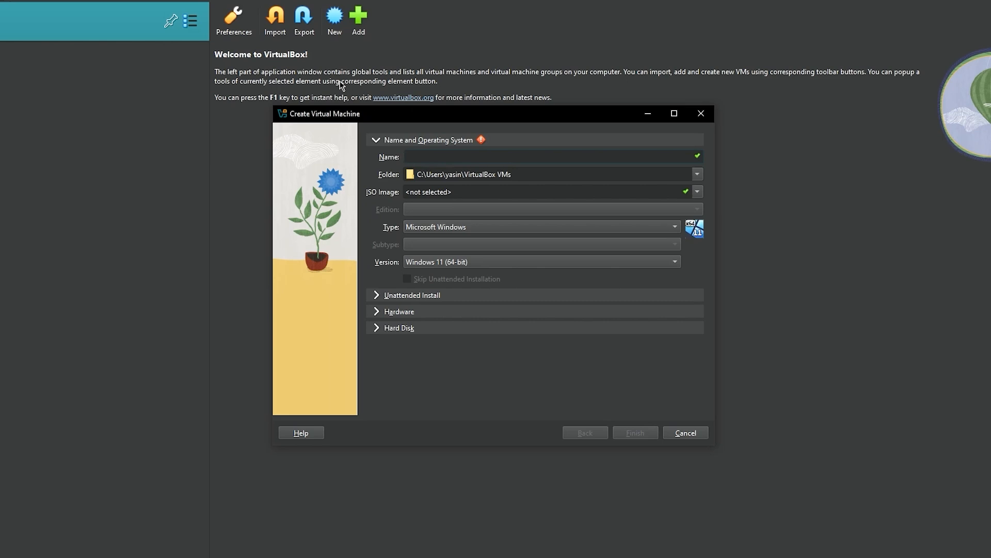
pyautogui.write('ubuntu')
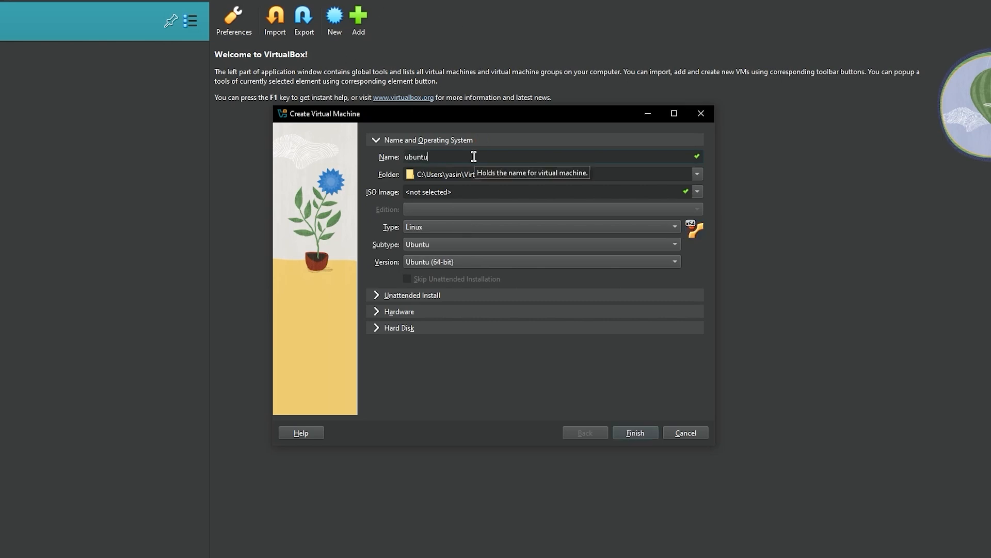
# Set the new virtual machine's folder to D:\virtual.
pyautogui.click(697, 174)
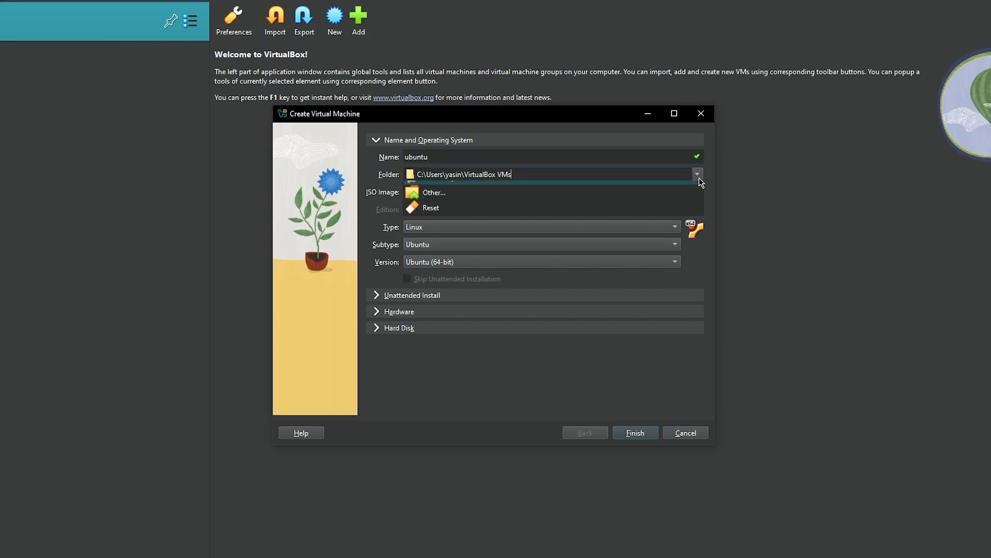
pyautogui.click(550, 202)
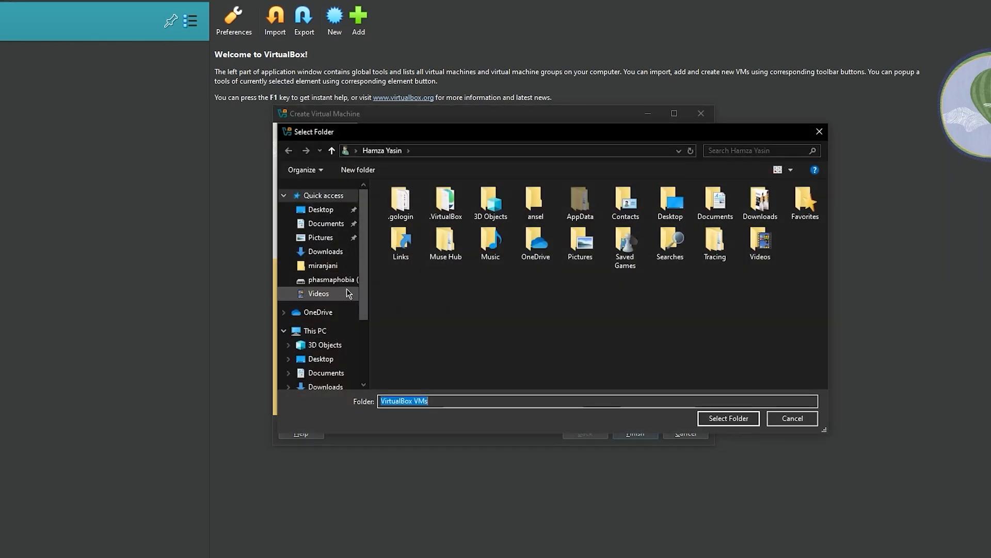
pyautogui.click(336, 280)
pyautogui.click(464, 404)
pyautogui.scroll(-7, 557, 312)
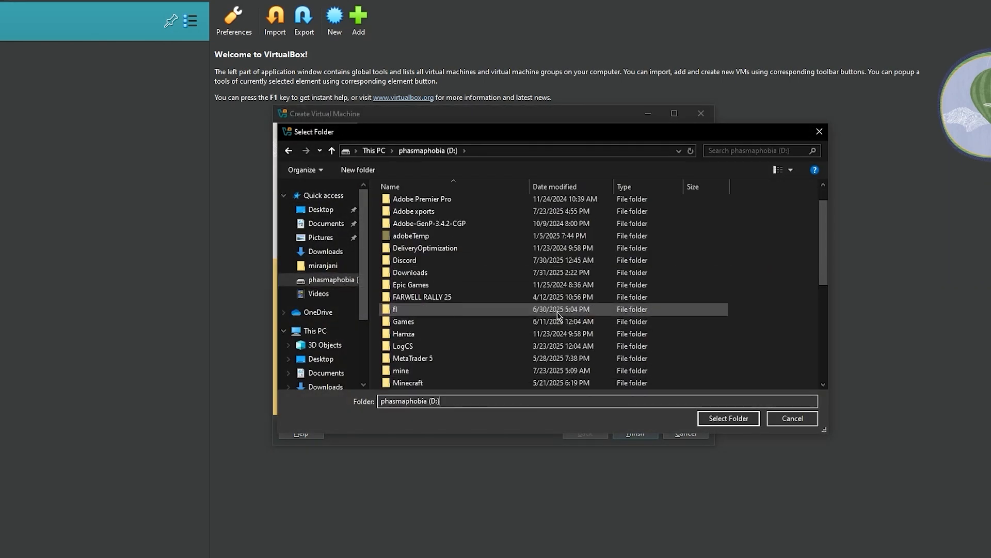
pyautogui.click(439, 352)
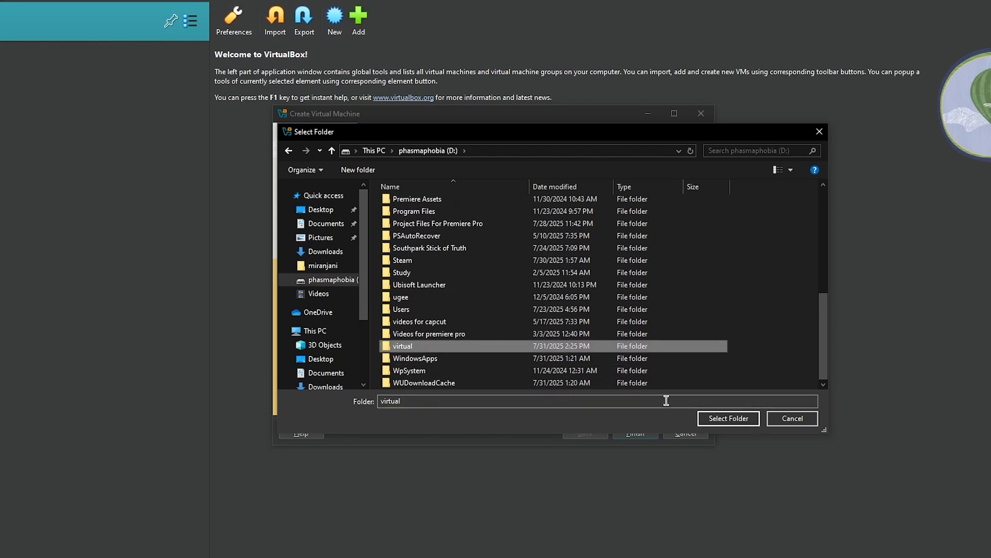
pyautogui.click(729, 418)
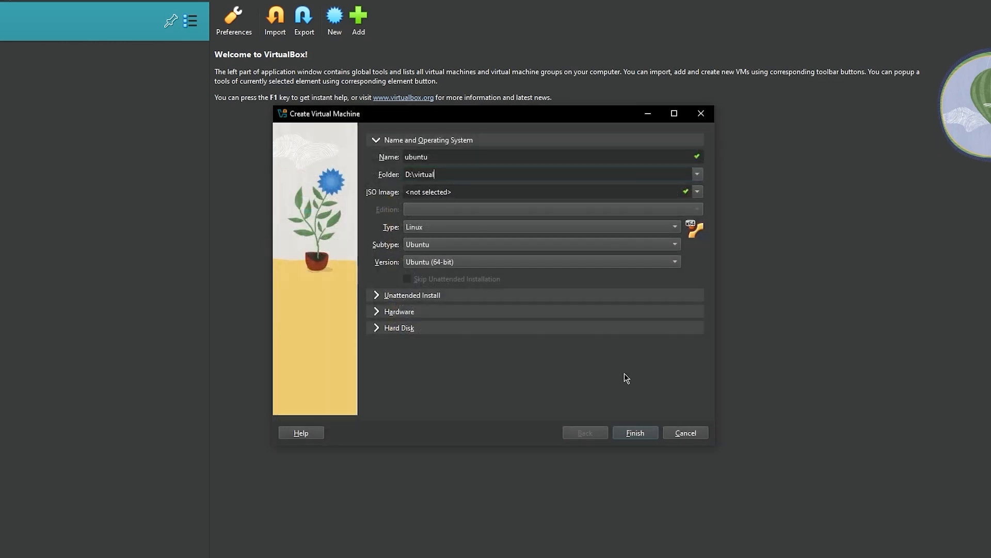
# Review the ISO image, operating system type and Ubuntu version choices for the new virtual machine.
pyautogui.click(700, 192)
pyautogui.click(685, 194)
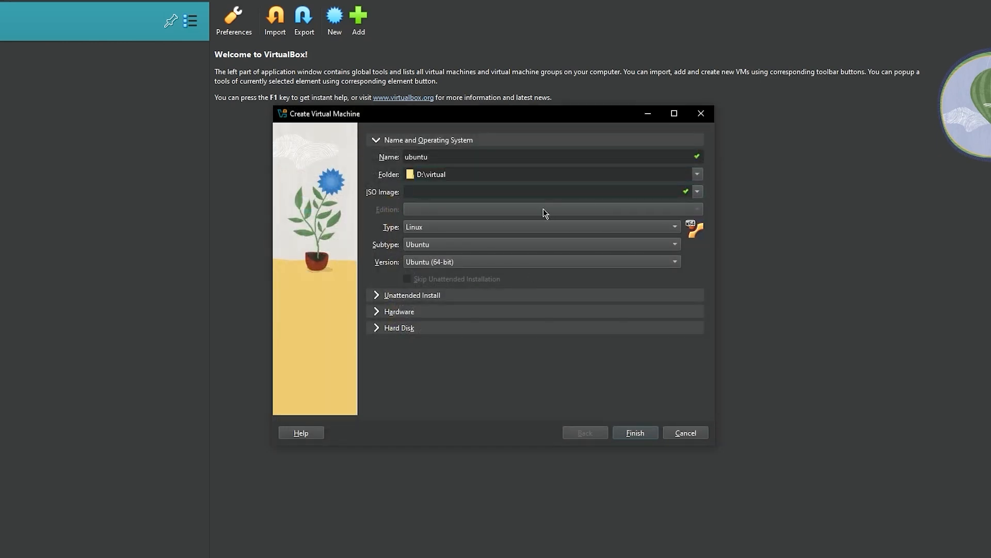
pyautogui.click(485, 226)
pyautogui.click(467, 227)
pyautogui.click(467, 262)
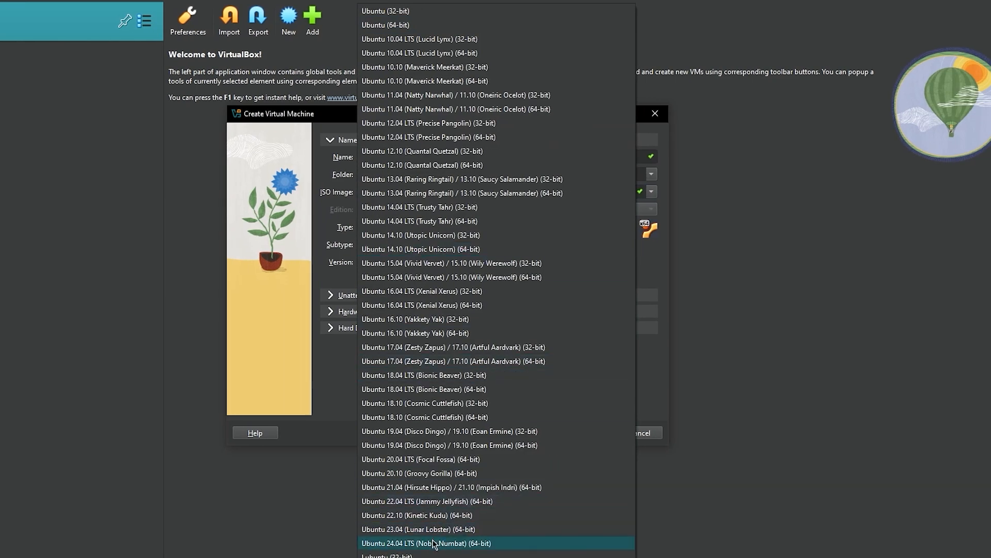
pyautogui.click(297, 378)
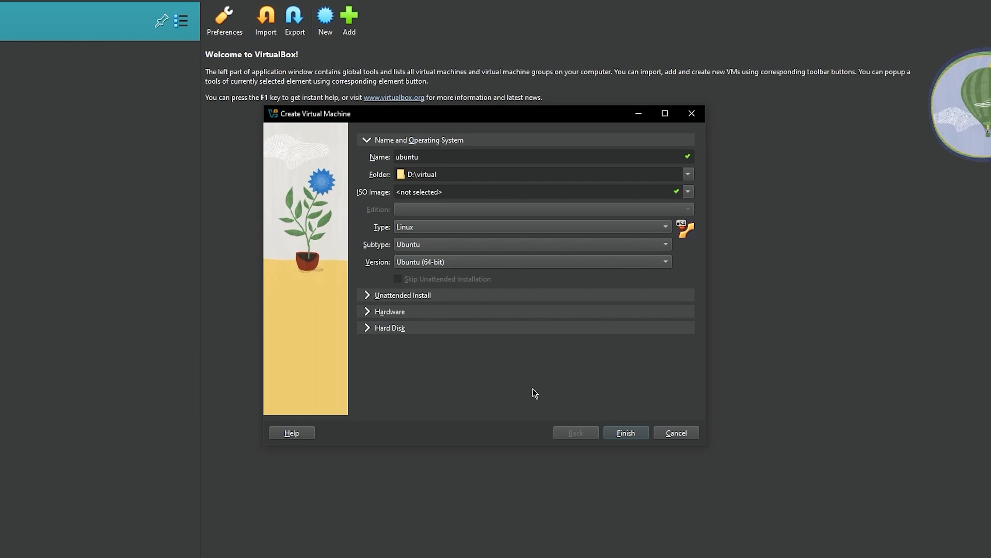
# Review the unattended install and hardware options, reduce the virtual hard disk to about 415 MB, and finish creating the ubuntu machine.
pyautogui.click(367, 295)
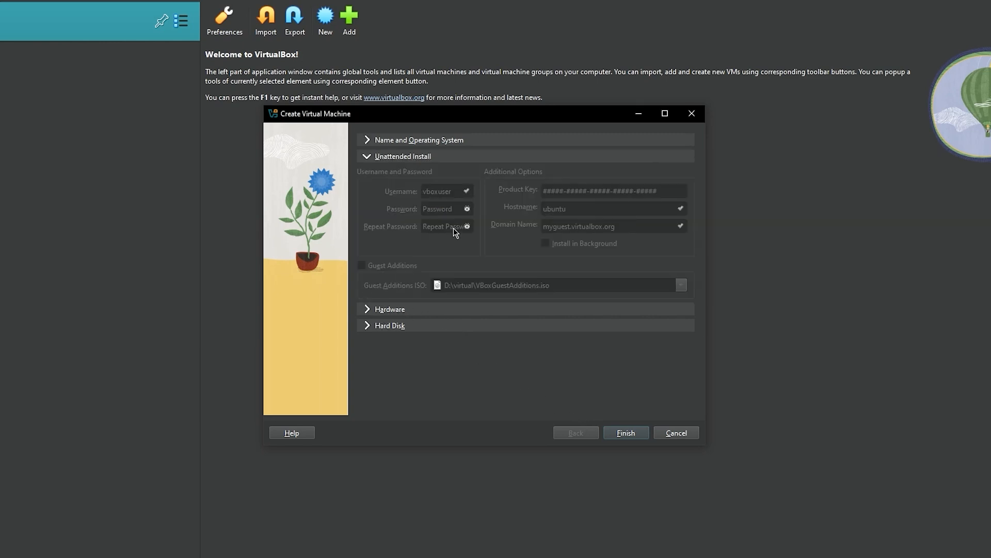
pyautogui.click(368, 309)
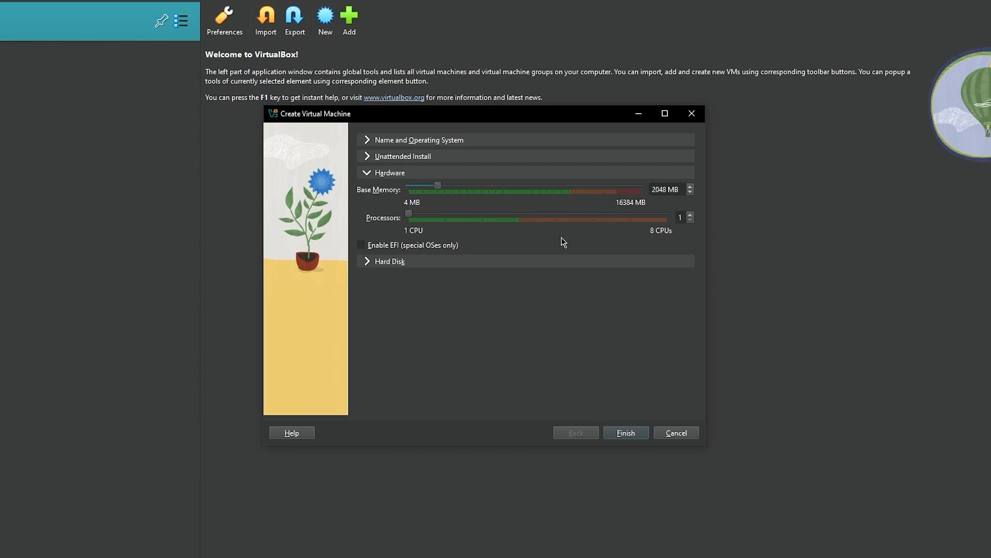
pyautogui.click(365, 261)
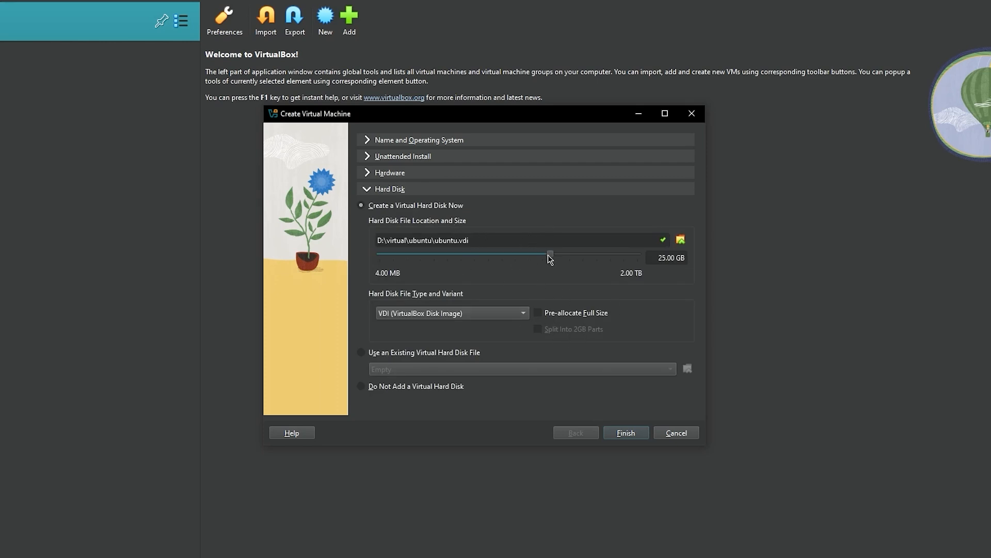
pyautogui.moveTo(548, 257); pyautogui.dragTo(470, 257)
pyautogui.click(619, 433)
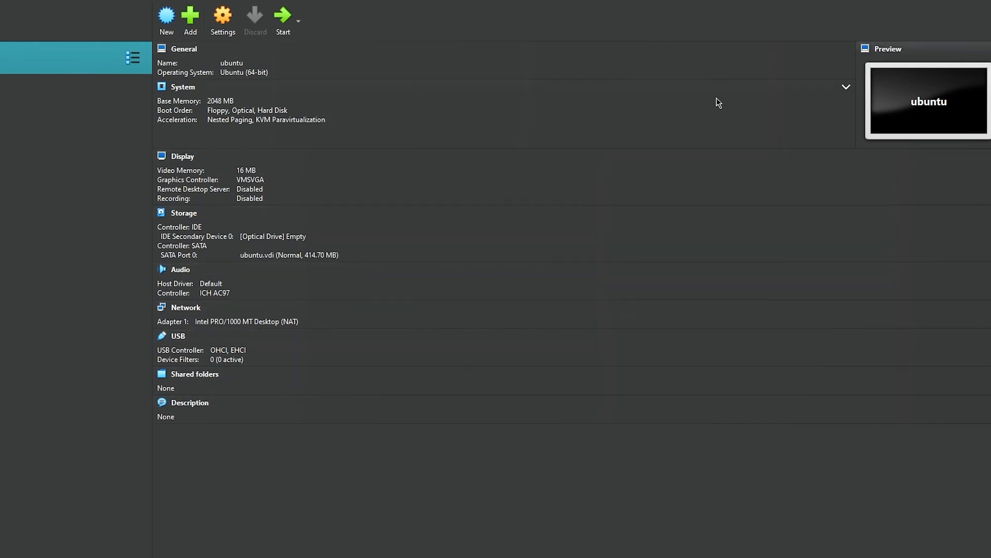
# Look over the dialogs for creating and adding virtual machines and the start modes available for the ubuntu machine.
pyautogui.click(164, 20)
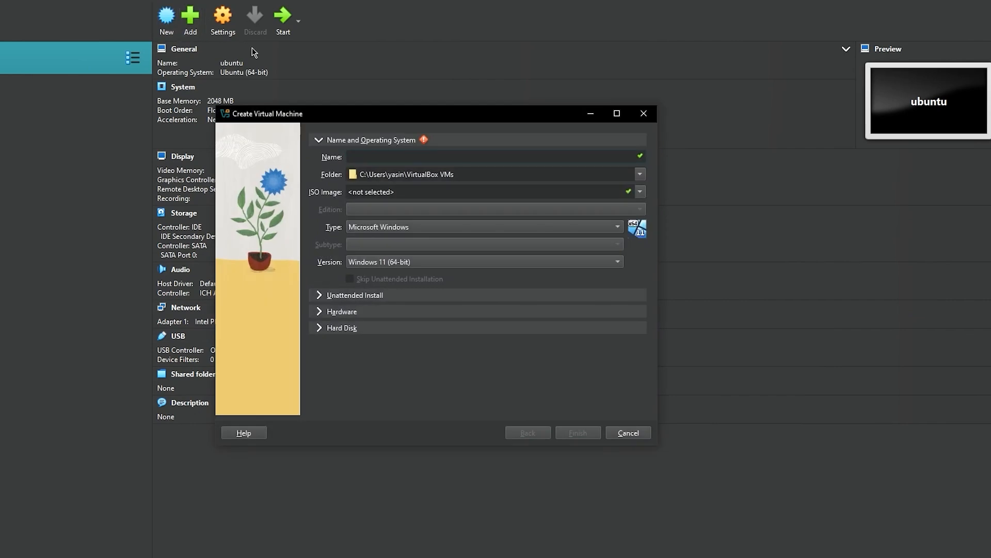
pyautogui.click(644, 113)
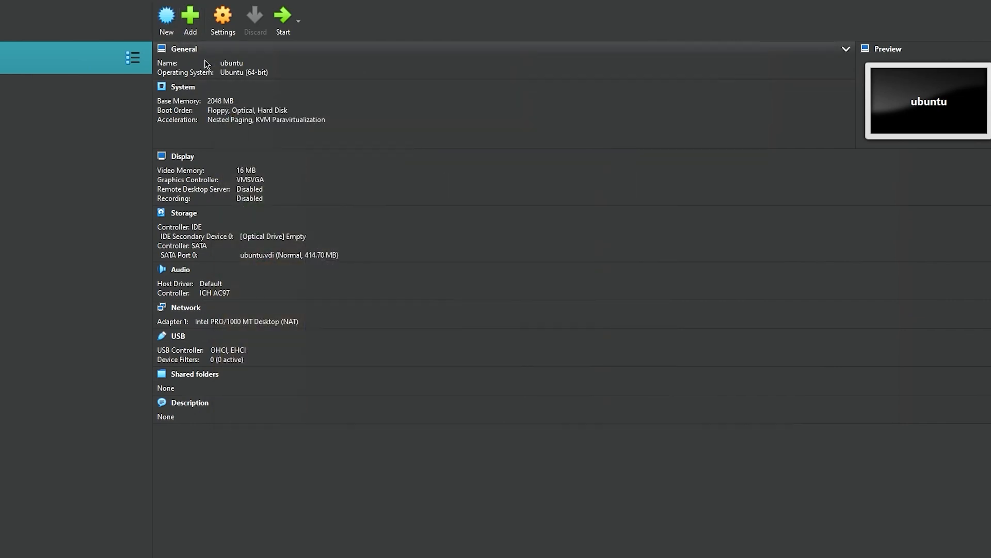
pyautogui.click(161, 20)
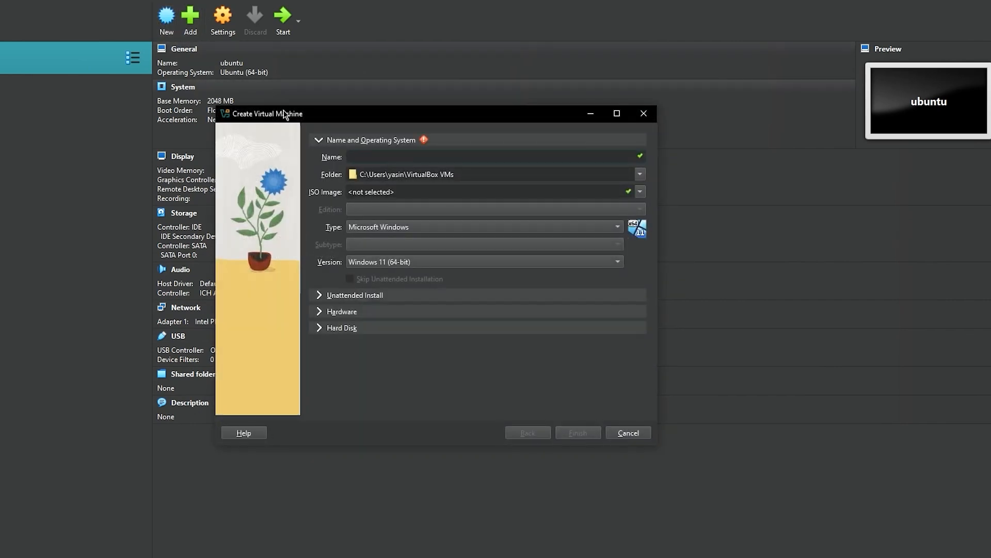
pyautogui.click(644, 114)
pyautogui.click(298, 20)
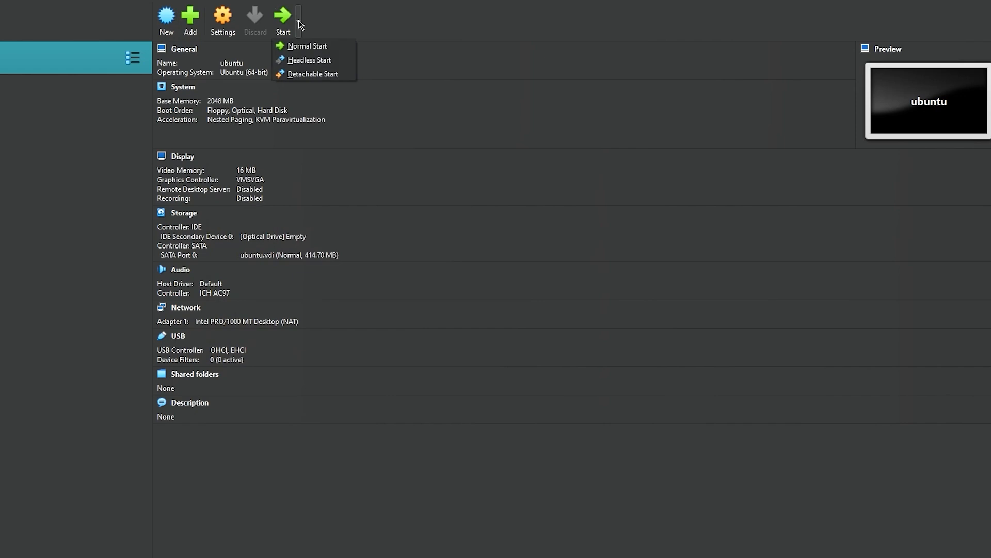
pyautogui.click(298, 20)
pyautogui.click(191, 21)
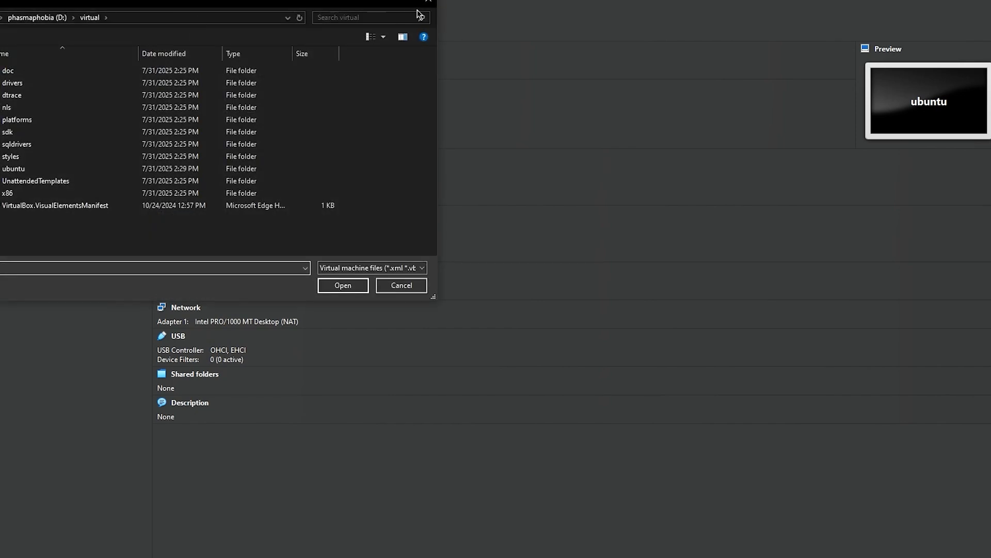
pyautogui.click(425, 6)
# Look over the VirtualBox preferences and the categories that can be displayed in the ubuntu machine's details.
pyautogui.click(5, 22)
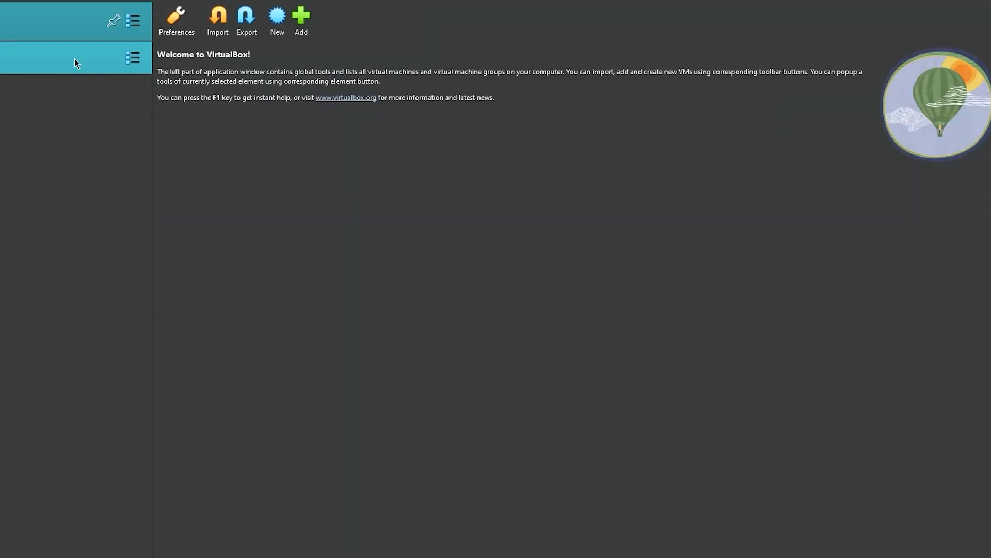
pyautogui.click(176, 18)
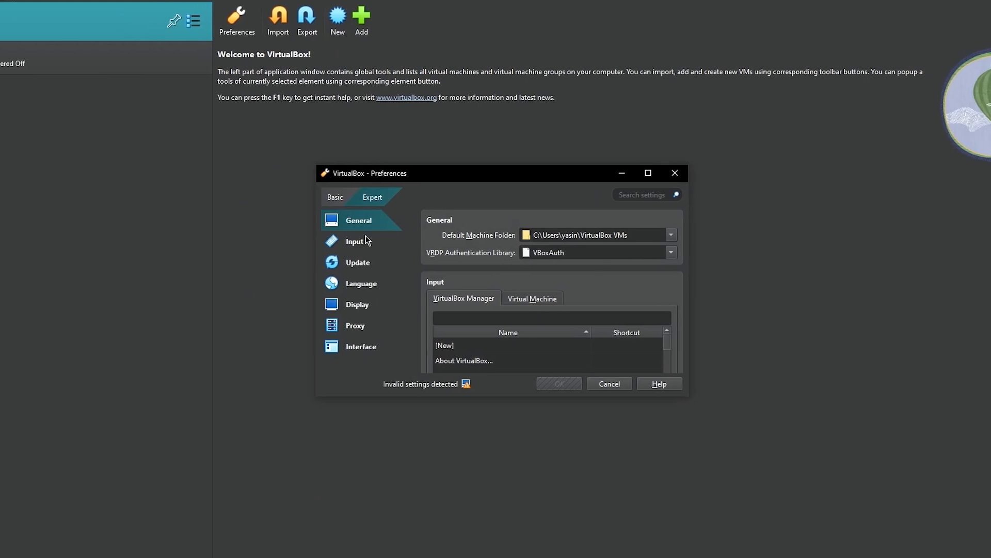
pyautogui.click(628, 173)
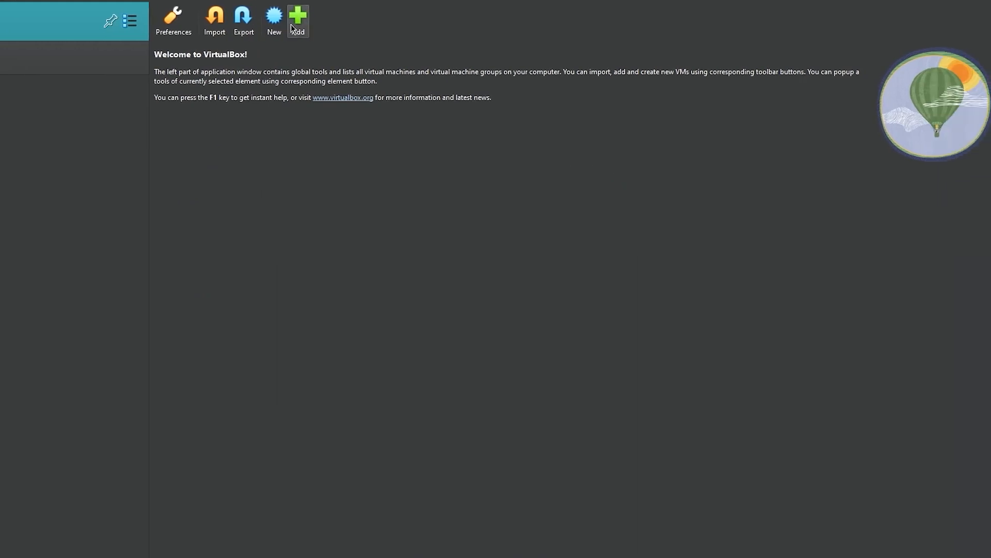
pyautogui.click(116, 68)
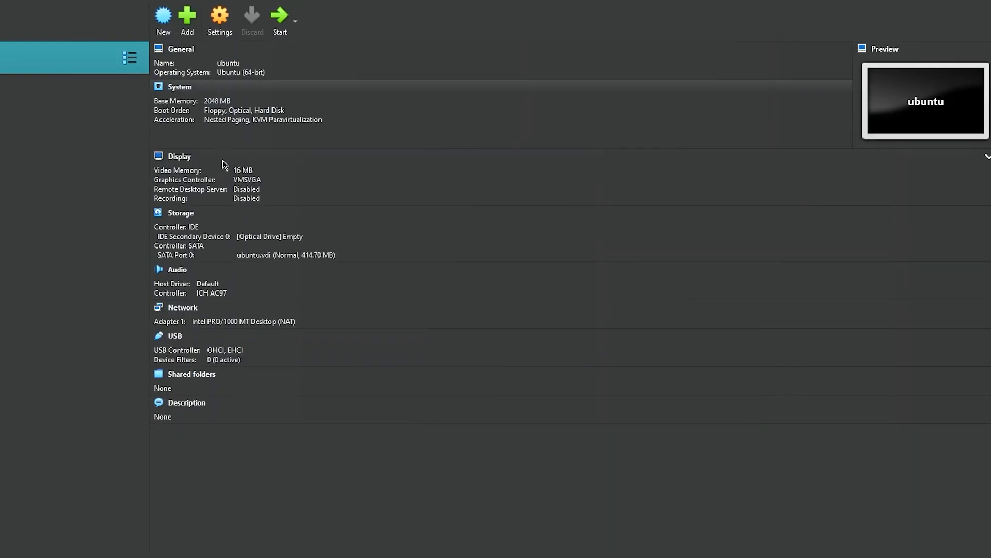
pyautogui.rightClick(241, 342)
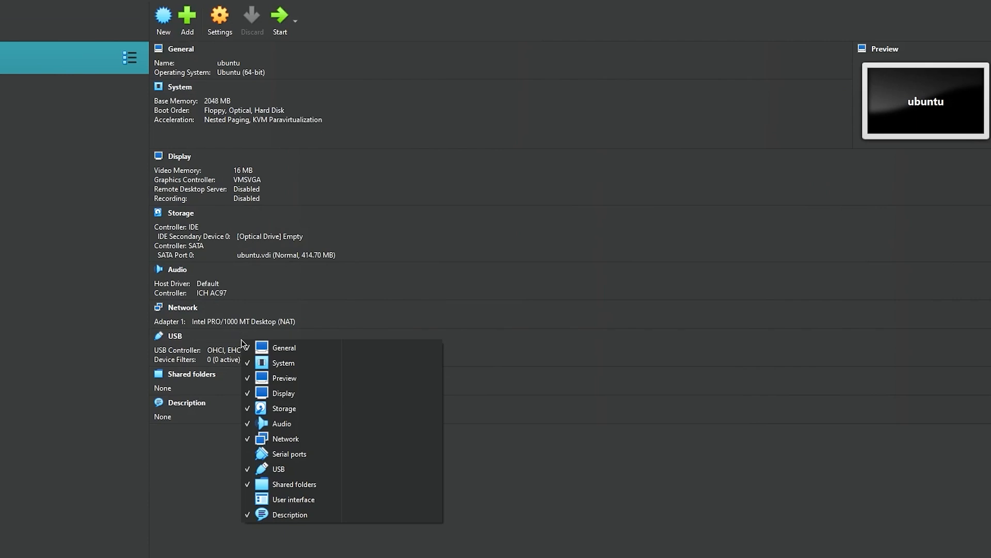
pyautogui.click(216, 452)
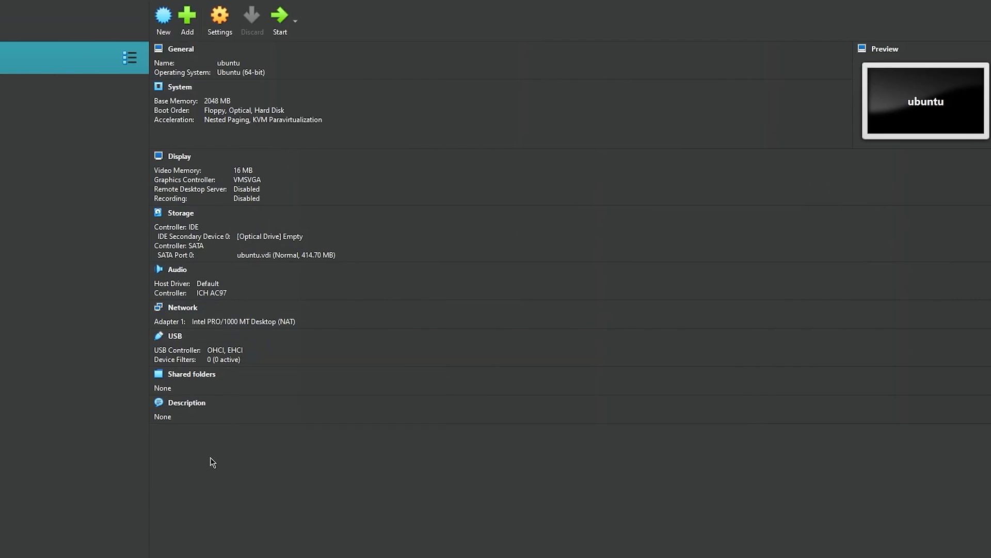
# Try to boot the ubuntu virtual machine without an installation ISO, and power it off.
pyautogui.click(282, 27)
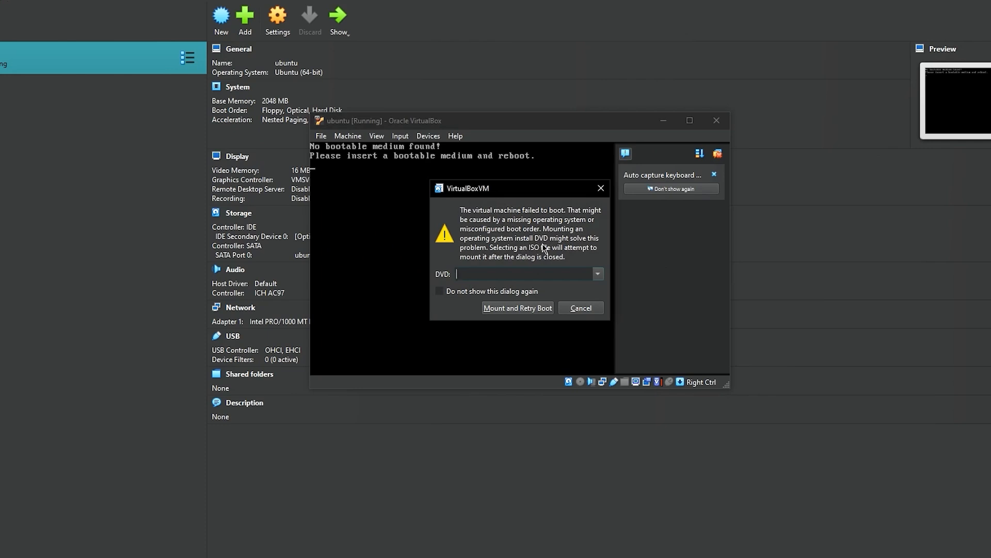
pyautogui.click(600, 188)
pyautogui.click(717, 120)
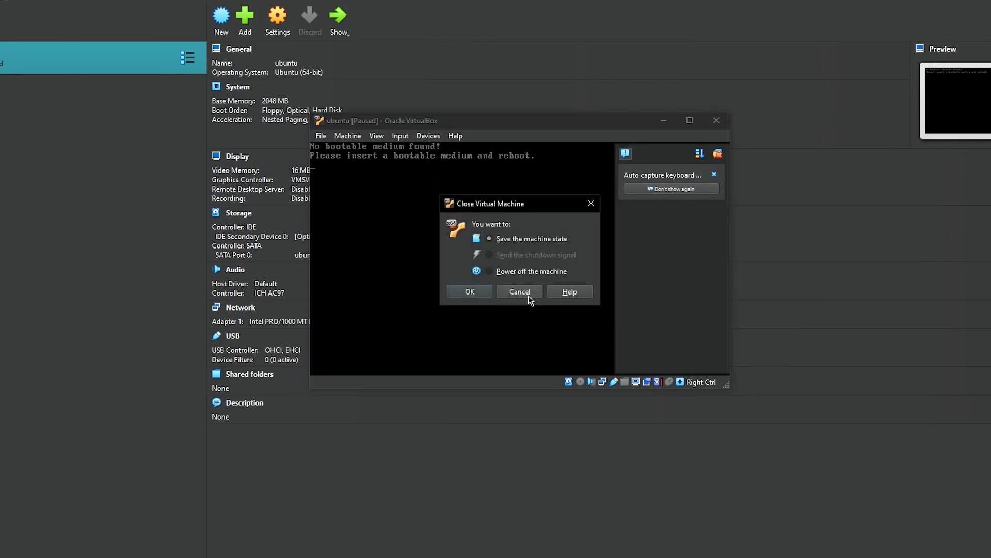
pyautogui.click(494, 270)
pyautogui.click(473, 289)
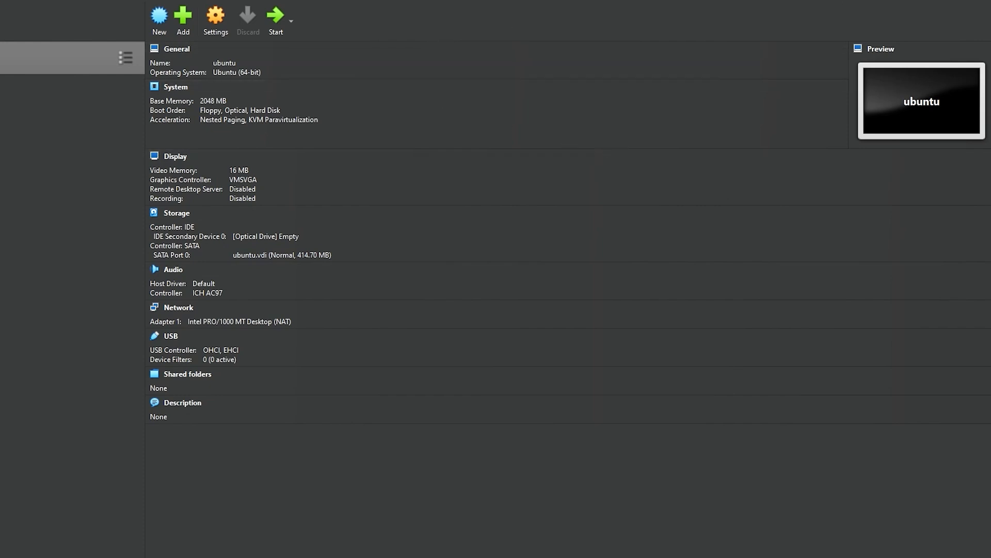
# Switch to the web browser and search for an Ubuntu ISO in a new tab.
pyautogui.moveTo(206, 556)
pyautogui.click(283, 547)
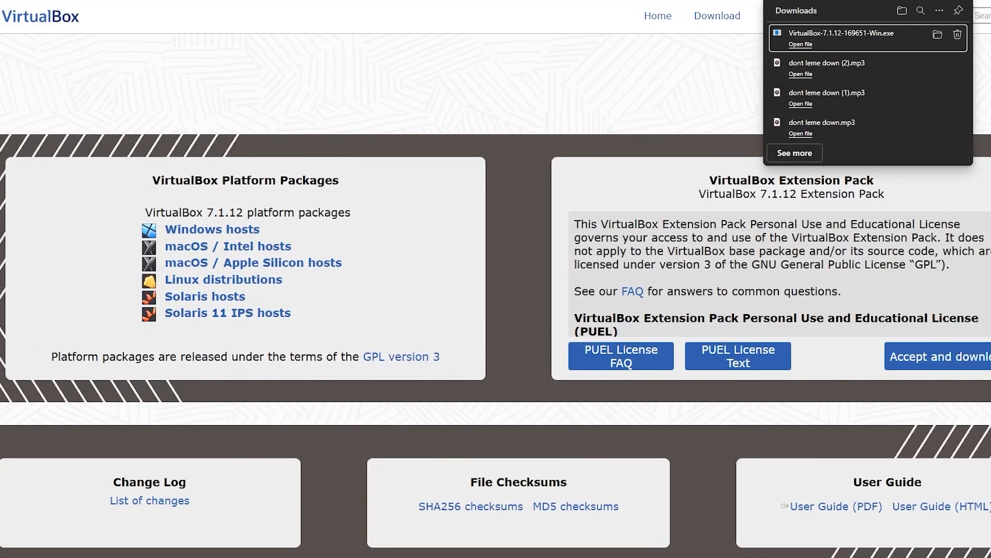
pyautogui.click(30, 1)
pyautogui.write('uun')
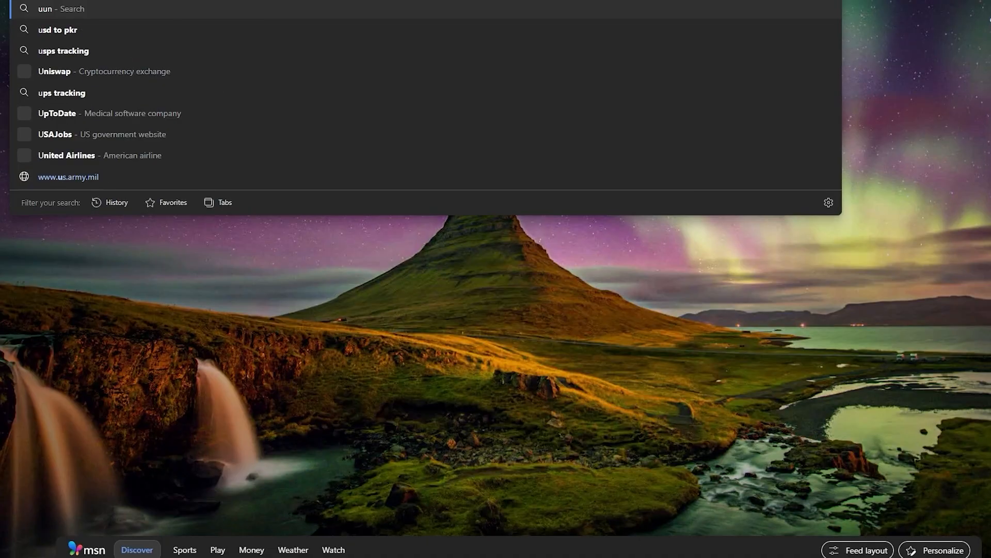
pyautogui.write('tu iso')
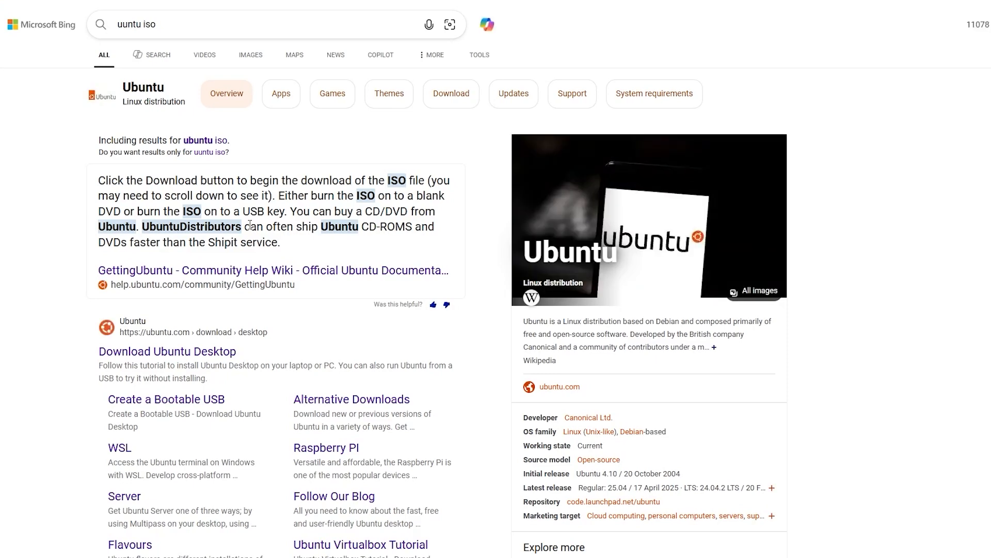
pyautogui.scroll(-2, 249, 225)
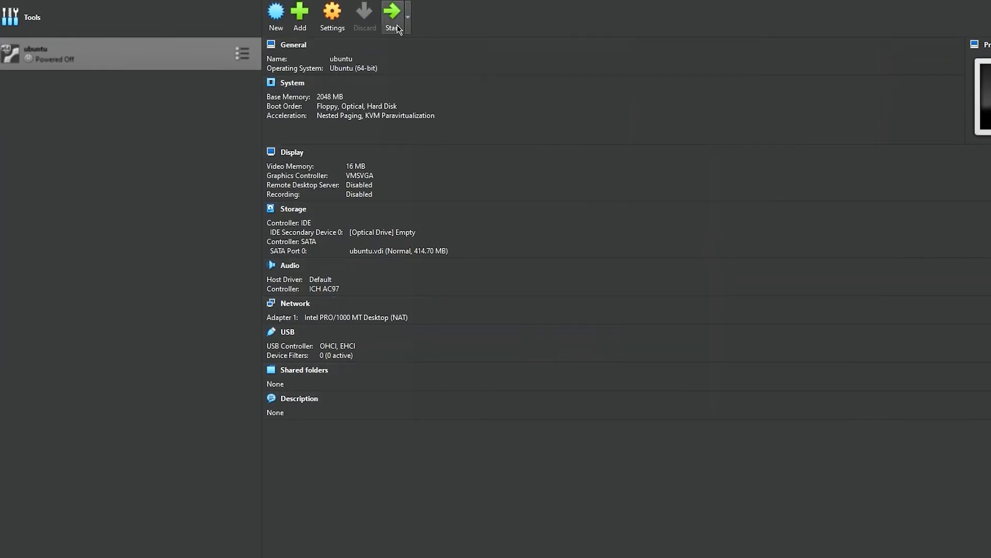
# Check the ubuntu machine's start modes and look through its settings from General to Shared Folders.
pyautogui.click(409, 21)
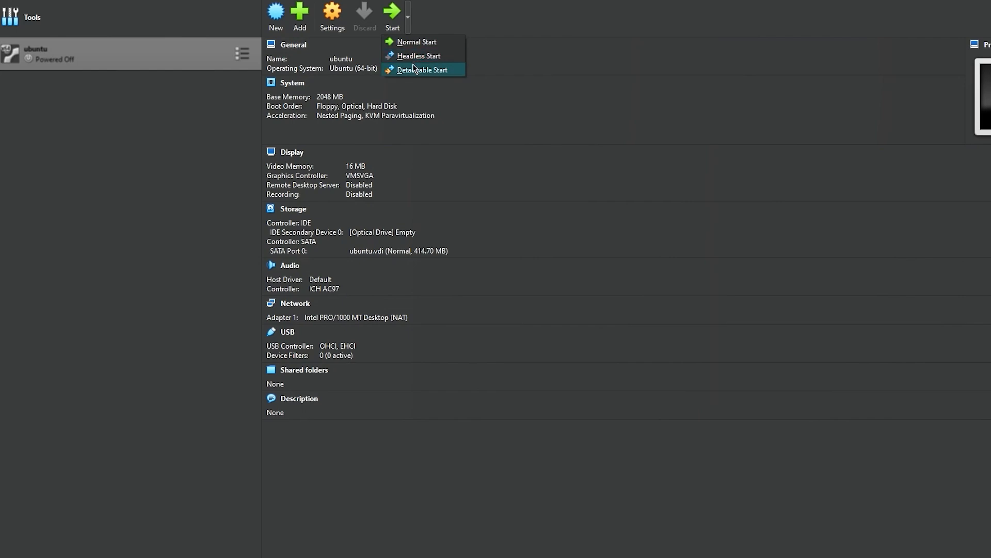
pyautogui.click(450, 6)
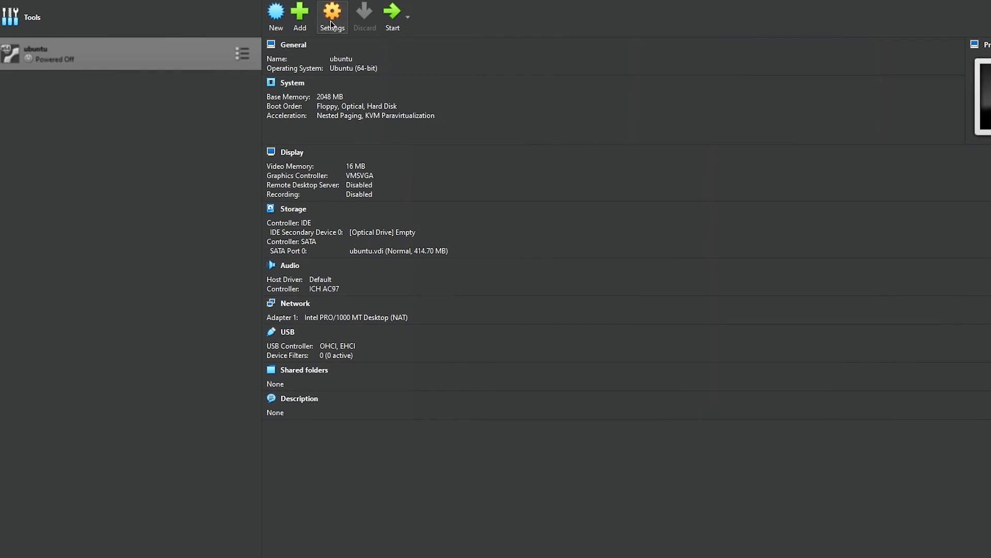
pyautogui.click(331, 26)
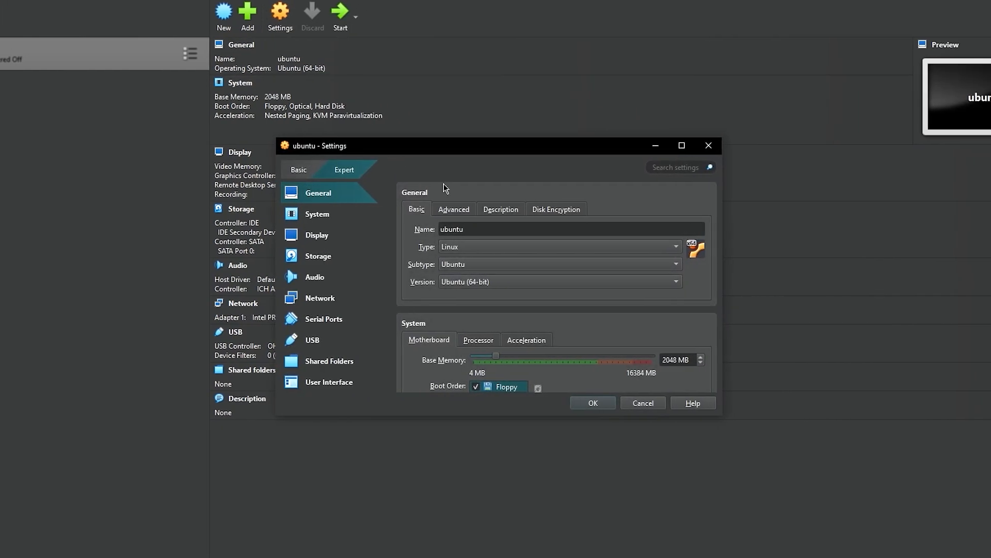
pyautogui.scroll(-4, 495, 280)
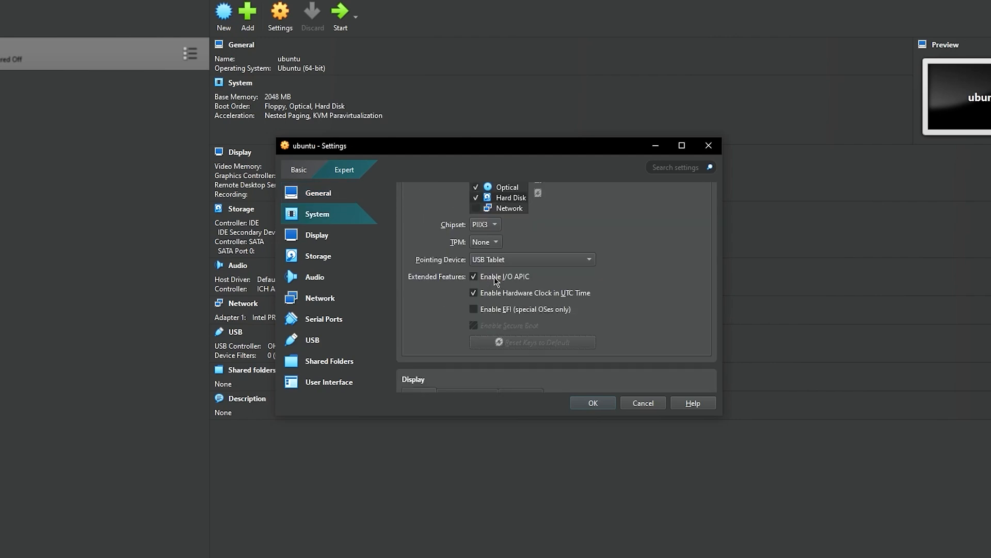
pyautogui.scroll(-8, 495, 281)
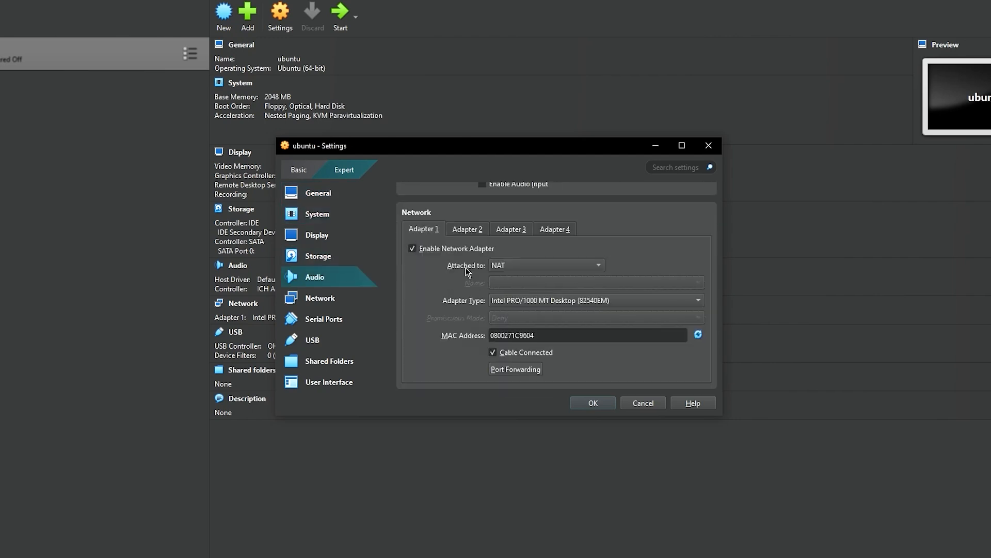
pyautogui.scroll(-5, 467, 271)
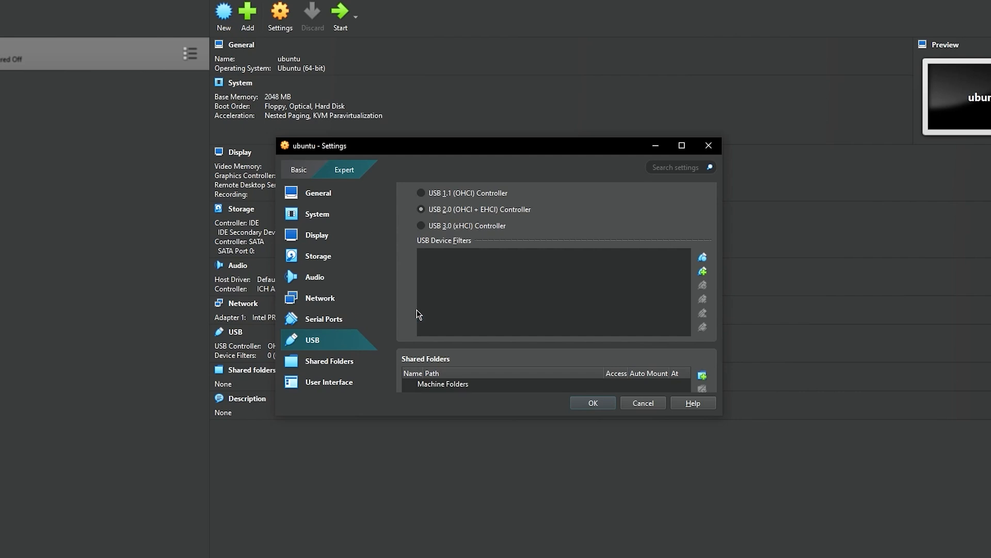
pyautogui.scroll(-3, 418, 314)
# Examine the ubuntu machine's Display, Storage, Audio, Network and System settings.
pyautogui.click(334, 241)
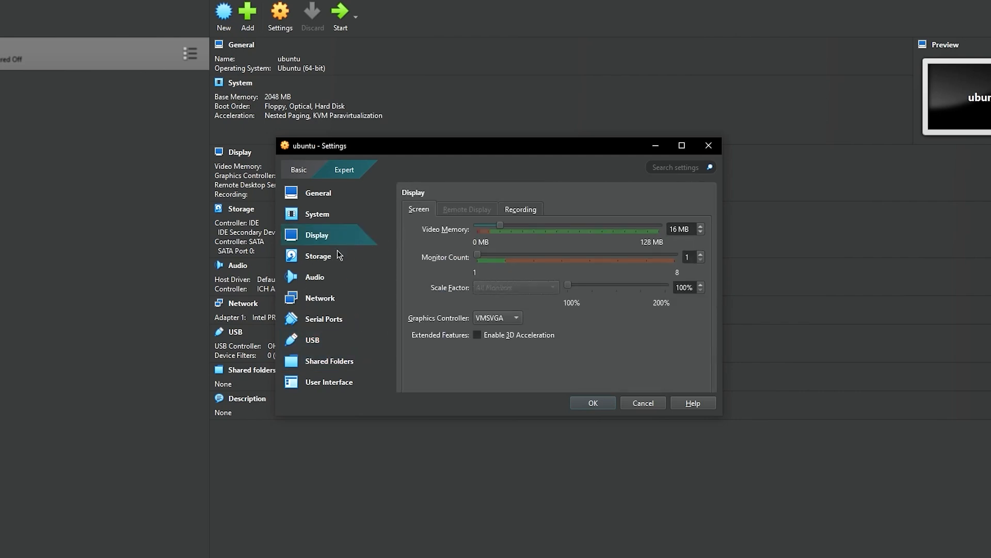
pyautogui.click(339, 257)
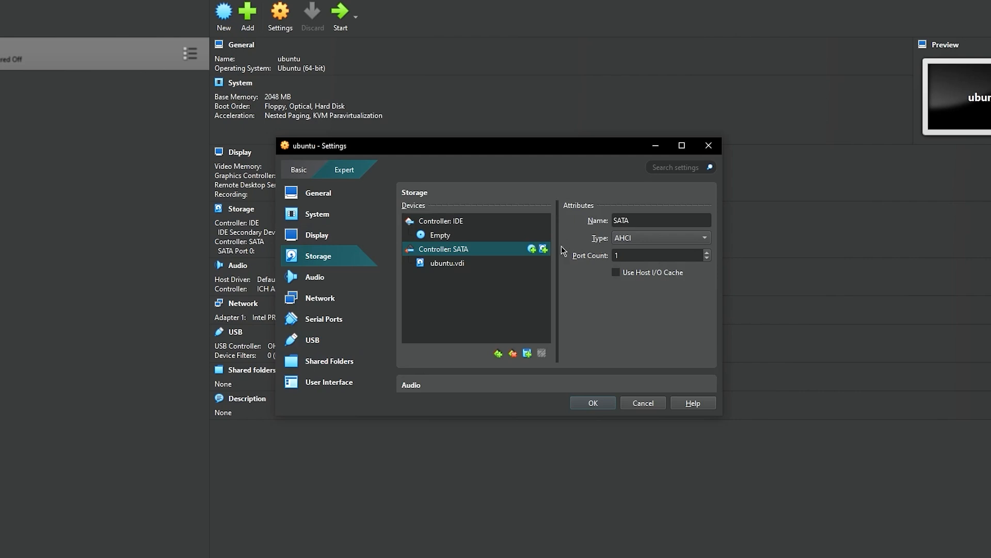
pyautogui.click(346, 280)
pyautogui.click(329, 302)
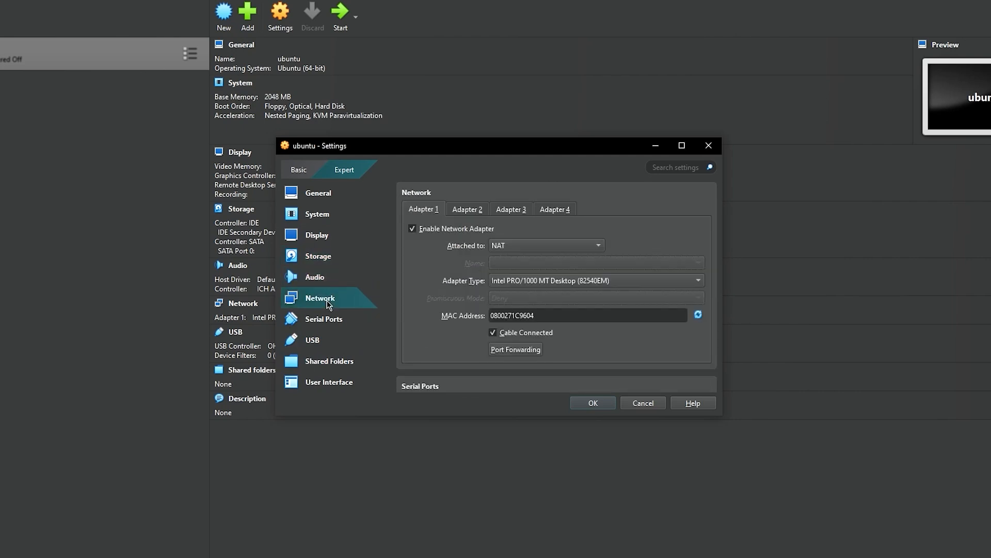
pyautogui.click(323, 213)
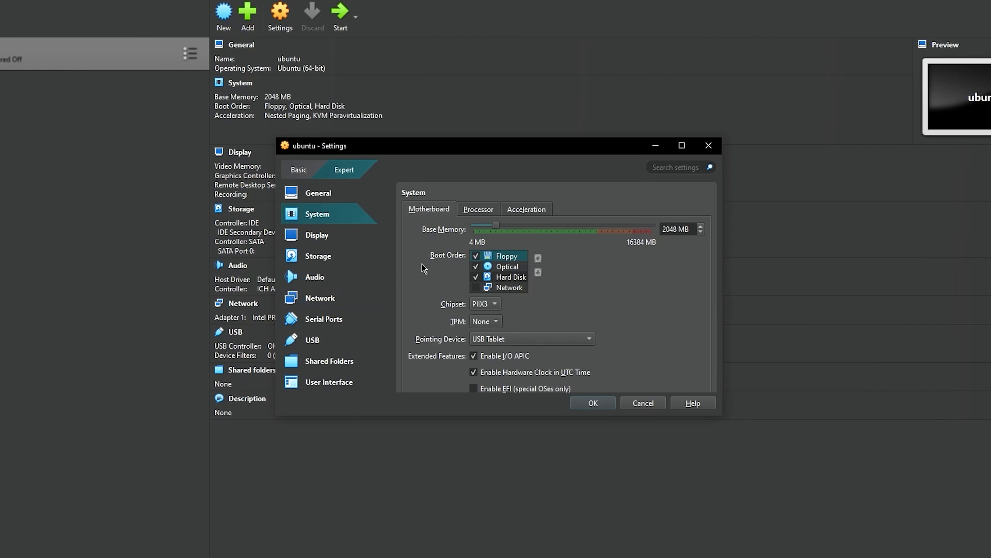
pyautogui.scroll(-3, 404, 277)
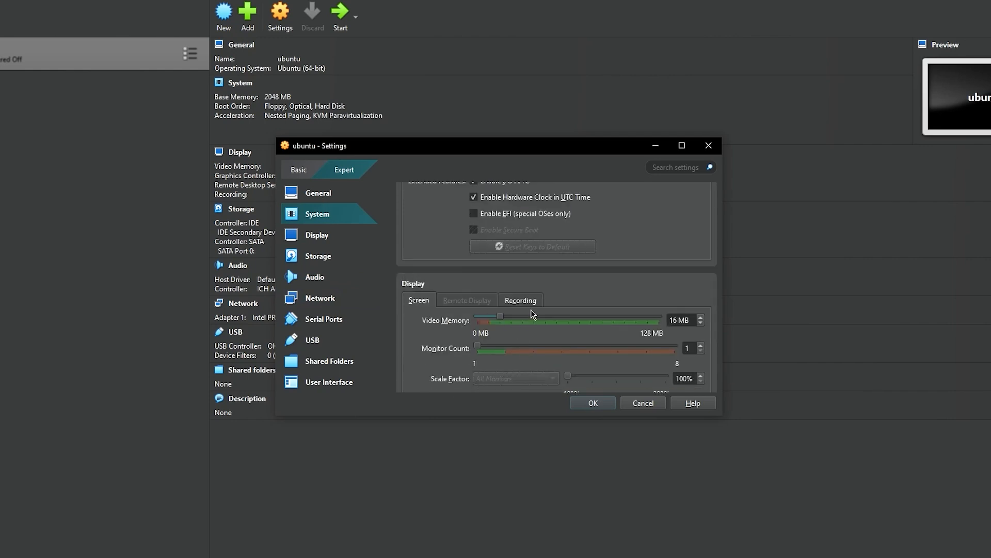
# Examine the ubuntu machine's General settings for Advanced, Description and Disk Encryption.
pyautogui.scroll(5, 531, 313)
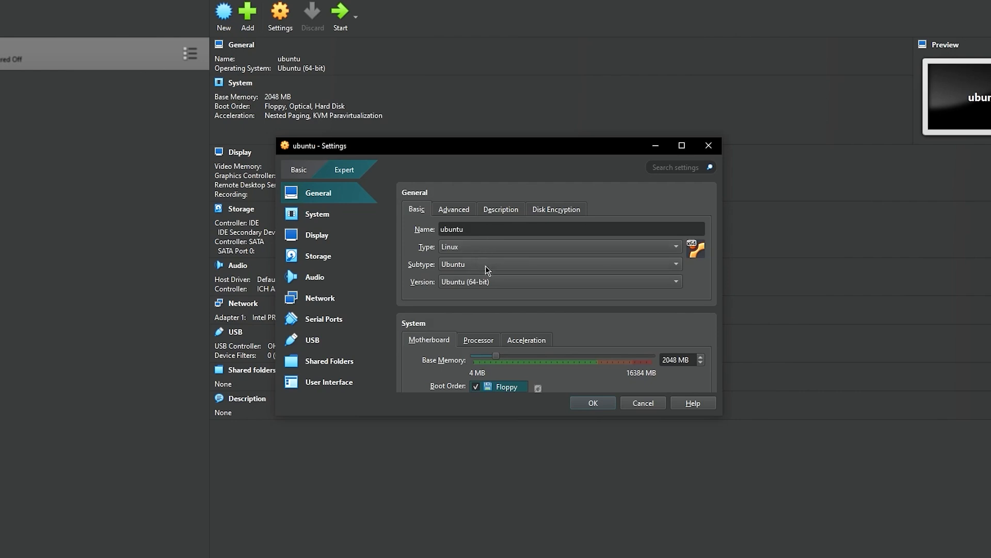
pyautogui.click(458, 213)
pyautogui.click(488, 211)
pyautogui.click(540, 211)
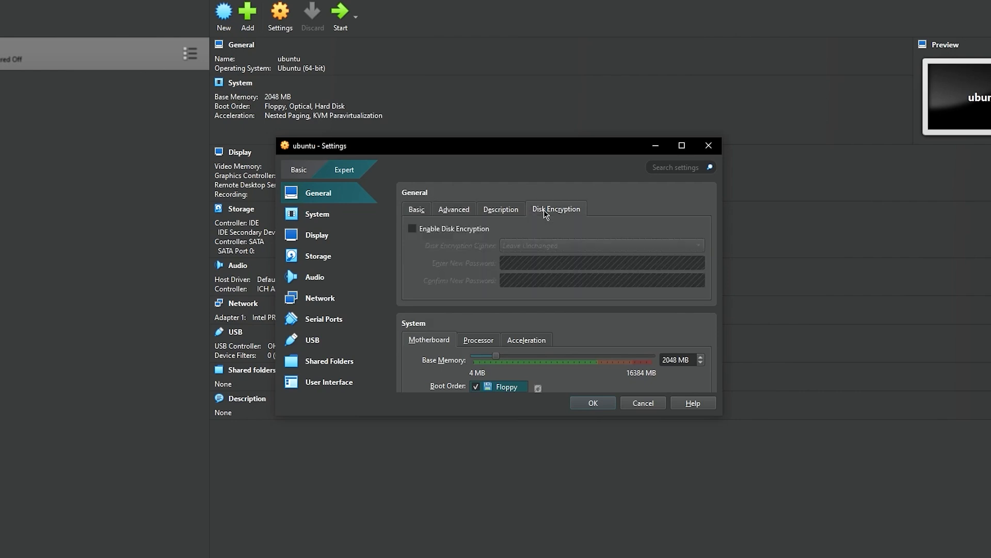
# Check the ubuntu machine's settings in the Basic view, close them, and view the list of tools available for the machine.
pyautogui.click(292, 166)
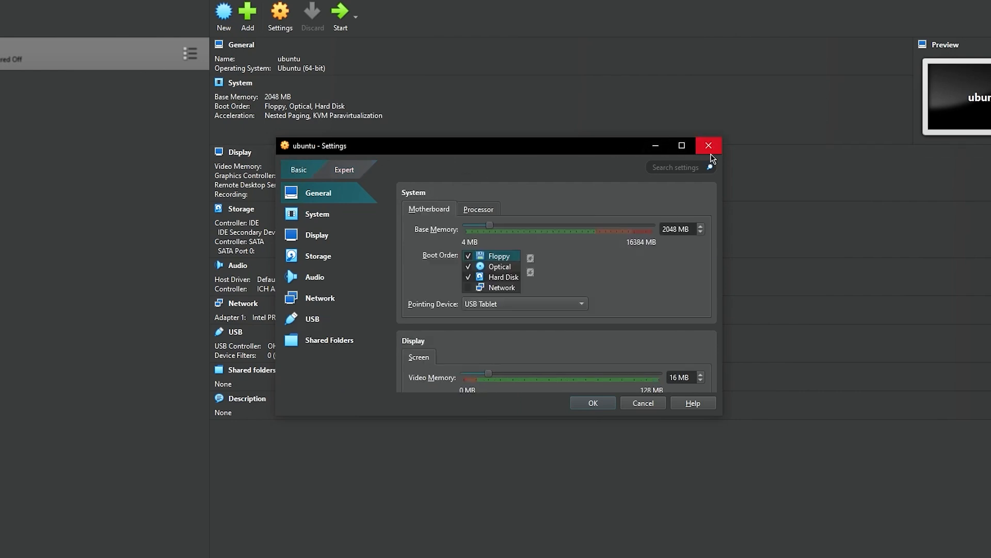
pyautogui.click(708, 145)
pyautogui.click(236, 54)
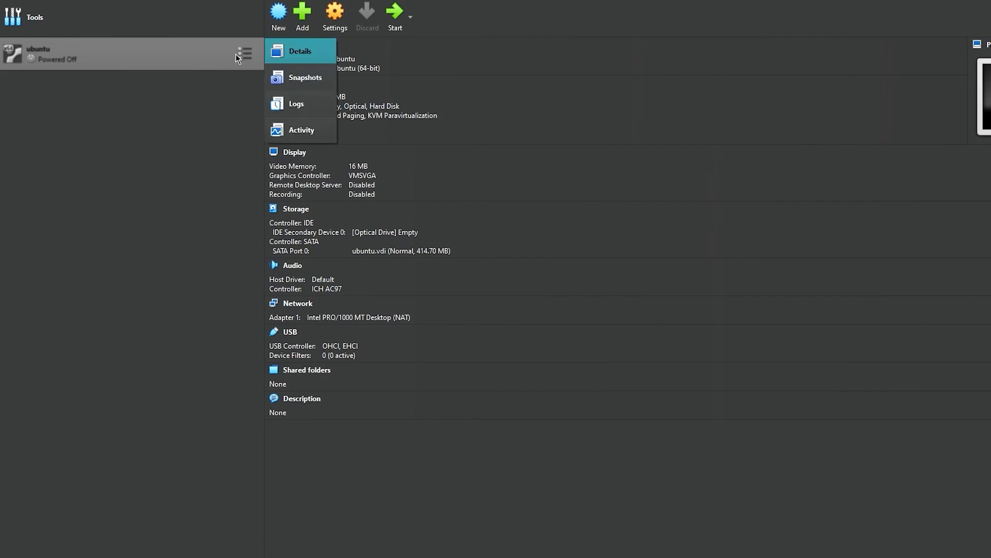
# Look at the name and operating system options for creating a new virtual machine from the Tools page, without creating one.
pyautogui.click(42, 17)
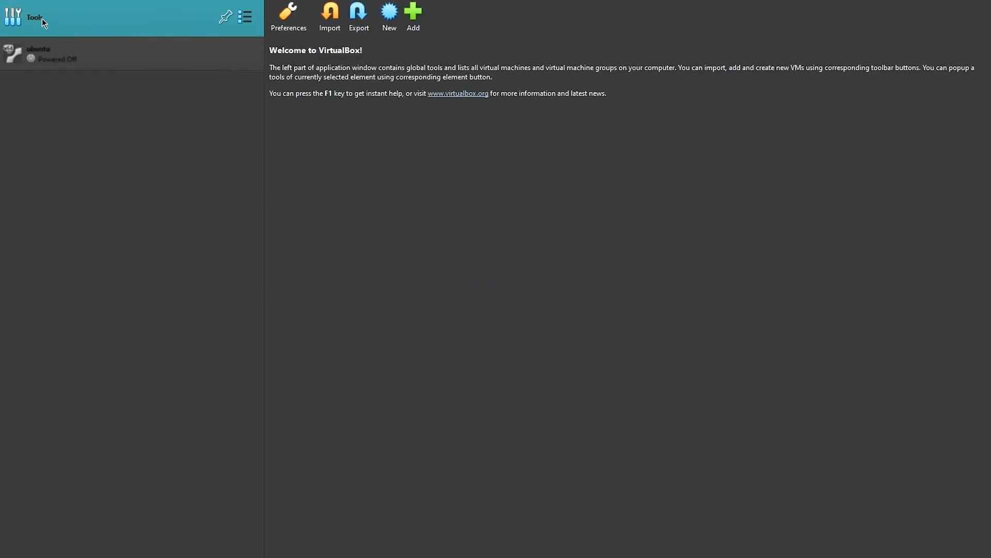
pyautogui.click(397, 21)
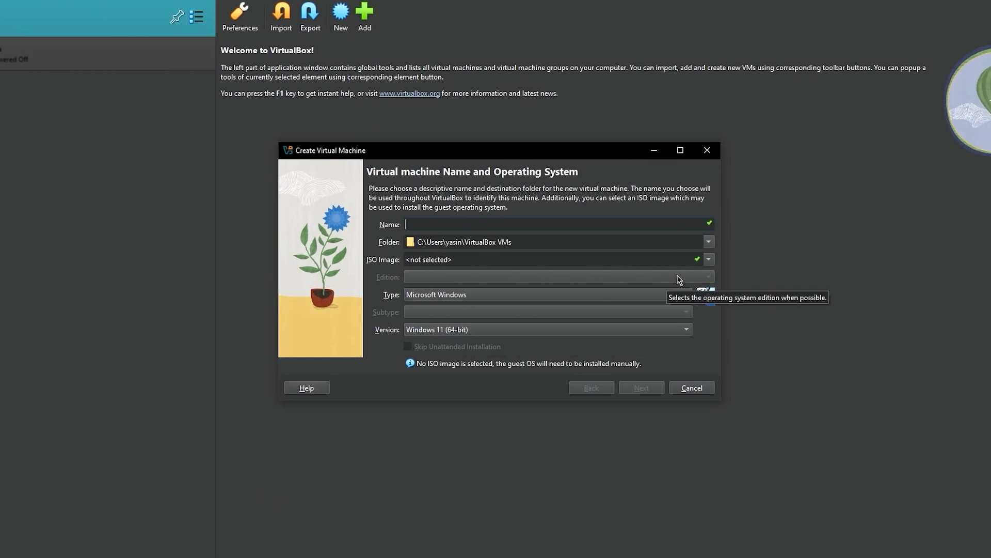
pyautogui.click(692, 387)
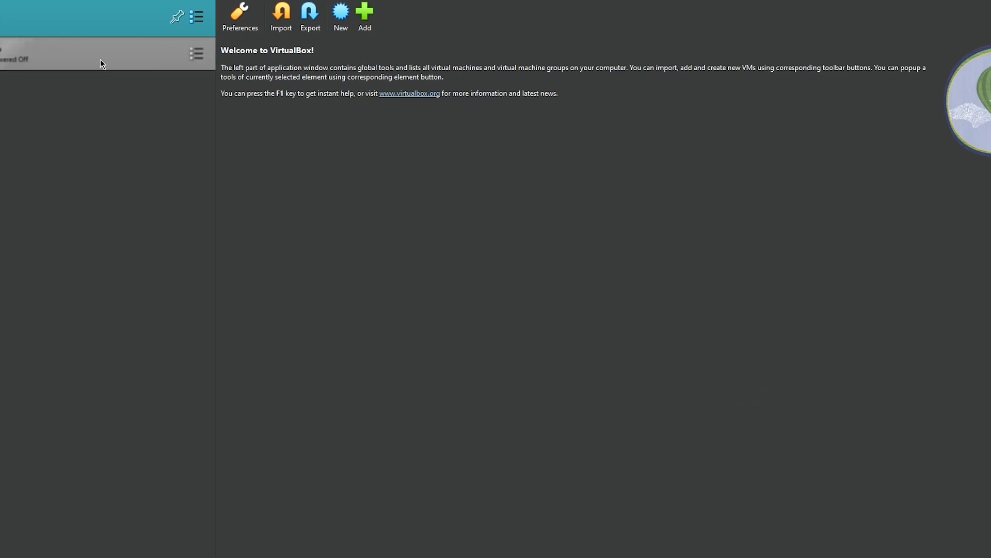
# Return to the ubuntu machine's details and look at the file selection for adding an existing virtual machine, without adding one.
pyautogui.click(101, 58)
pyautogui.click(295, 16)
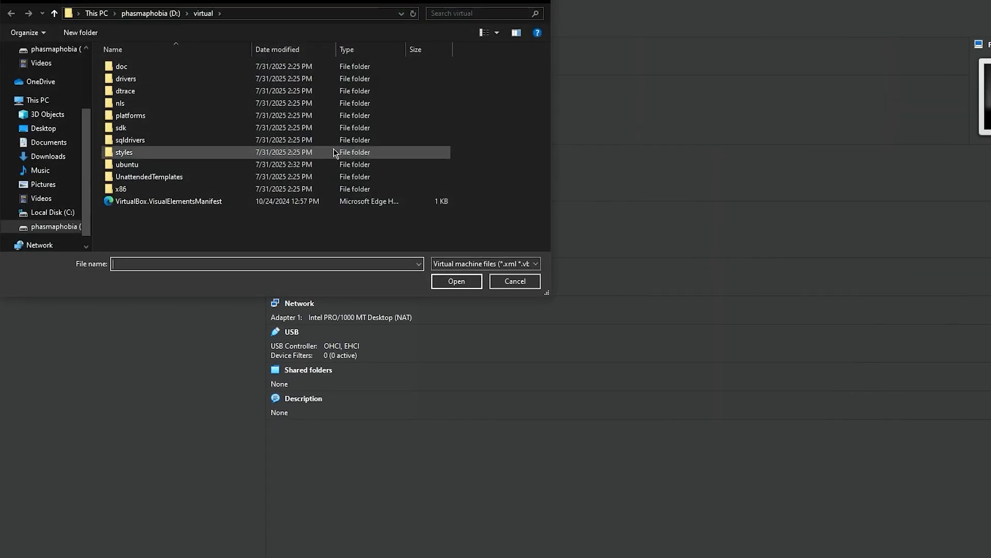
pyautogui.click(516, 284)
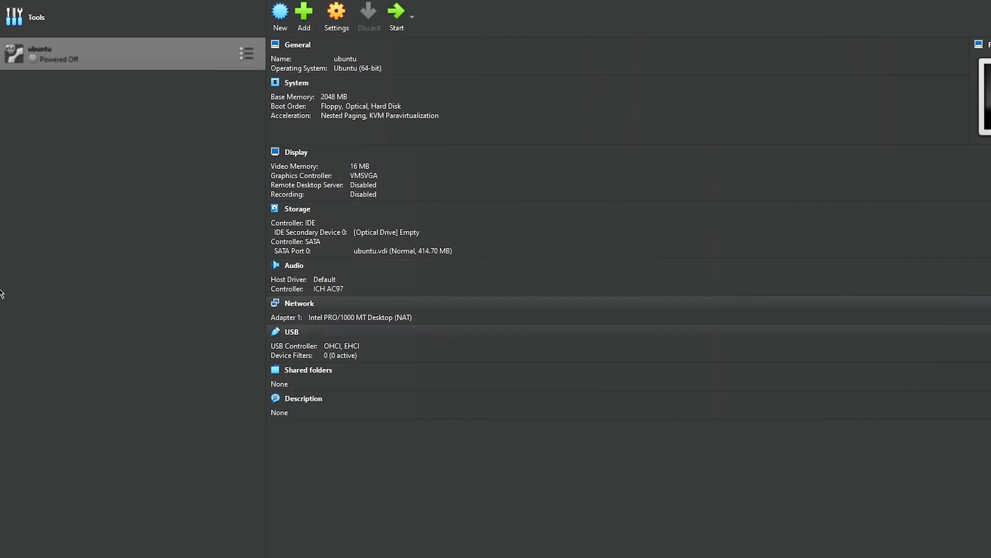